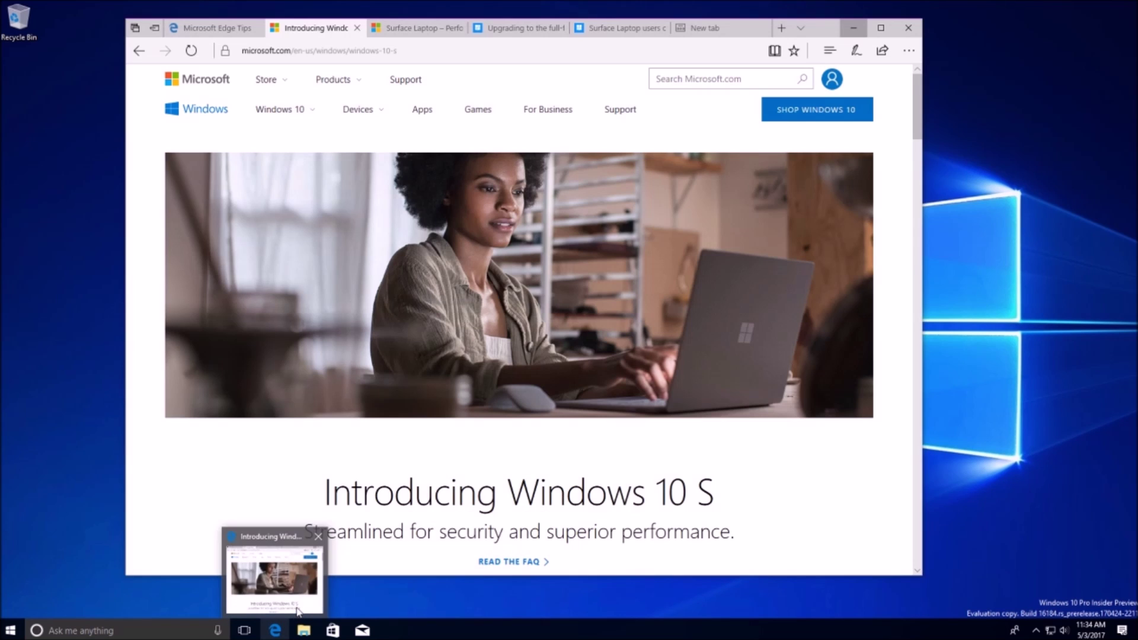
Restore Edge and scroll through the Windows 10 S page
left_click(301, 599)
scroll(596, 322, "down", 4)
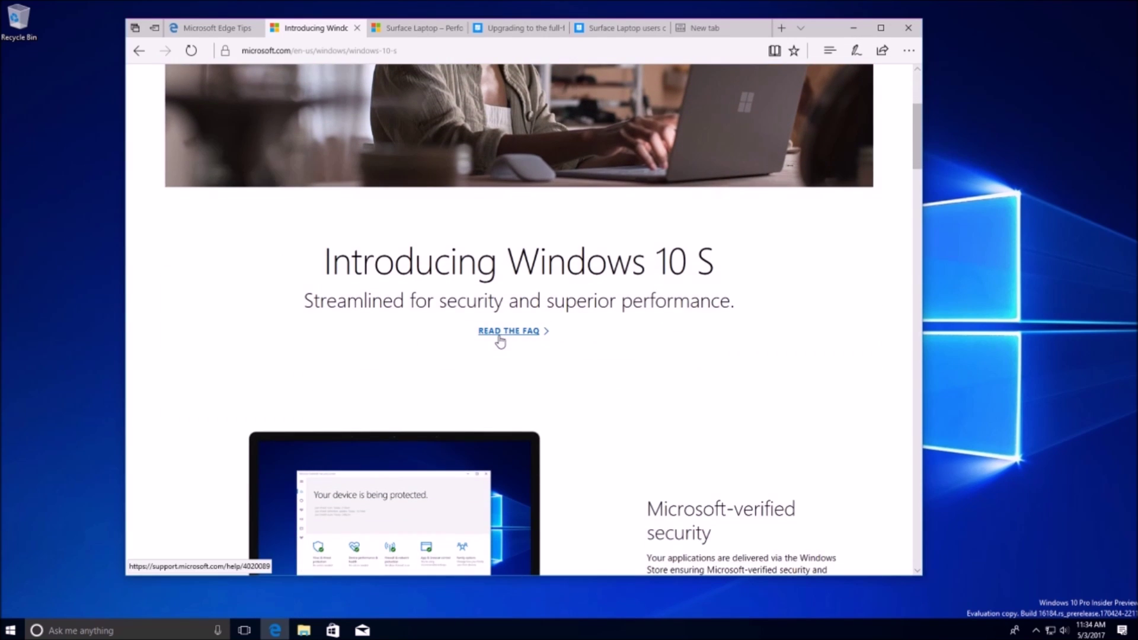
scroll(491, 340, "down", 15)
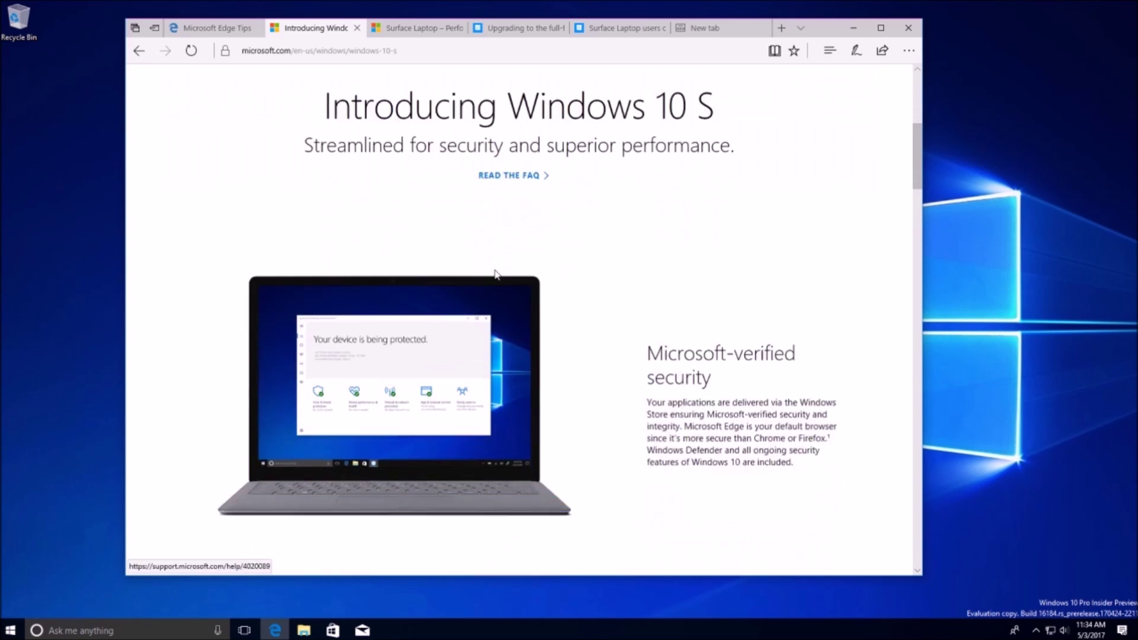
Switch to the Surface Laptop page, select its Windows 10 S paragraph, then minimize Edge
left_click(415, 28)
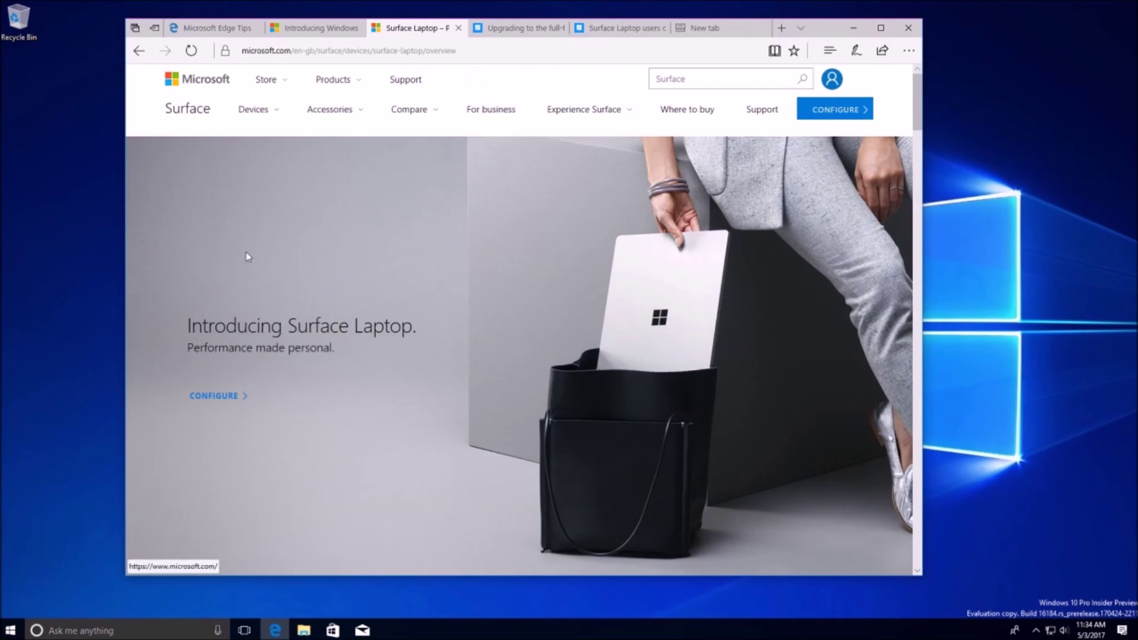
scroll(551, 273, "down", 5)
scroll(551, 276, "down", 6)
scroll(543, 276, "up", 4)
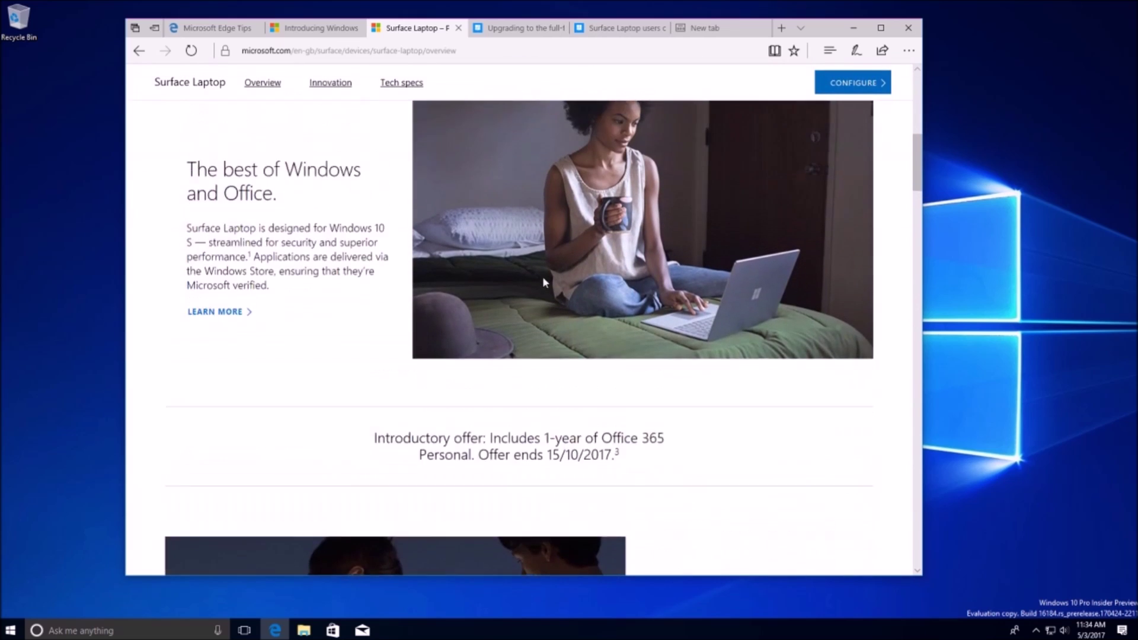
triple_click(313, 336)
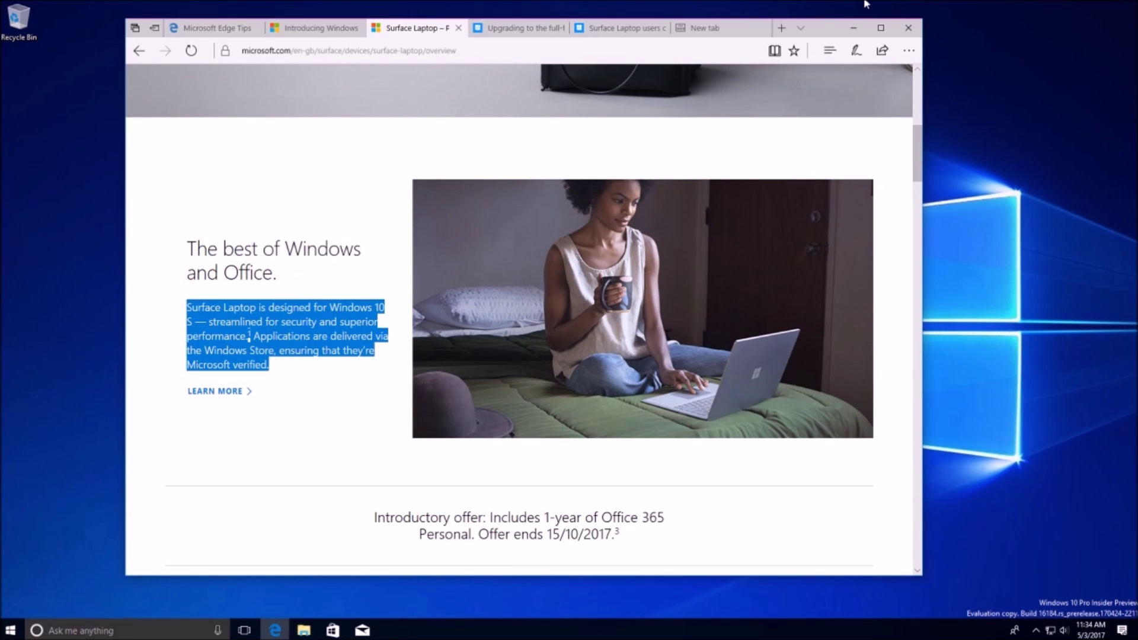
left_click(863, 30)
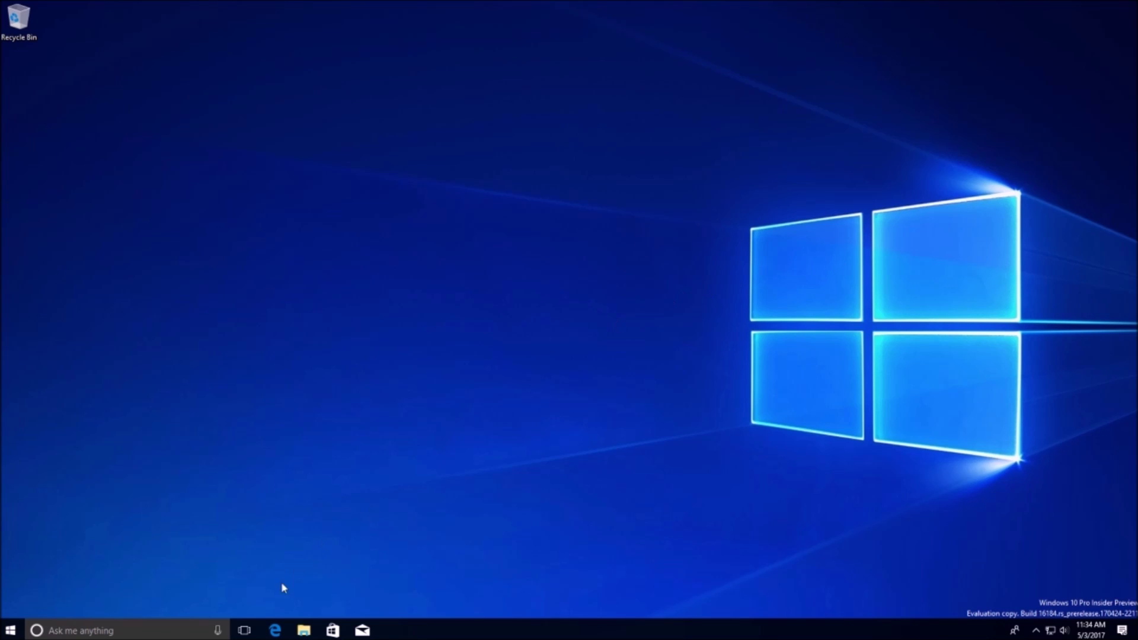
Open the Downloads folder in File Explorer and try running ChromeSetup
left_click_drag(707, 121, 1082, 513)
mouse_move(271, 631)
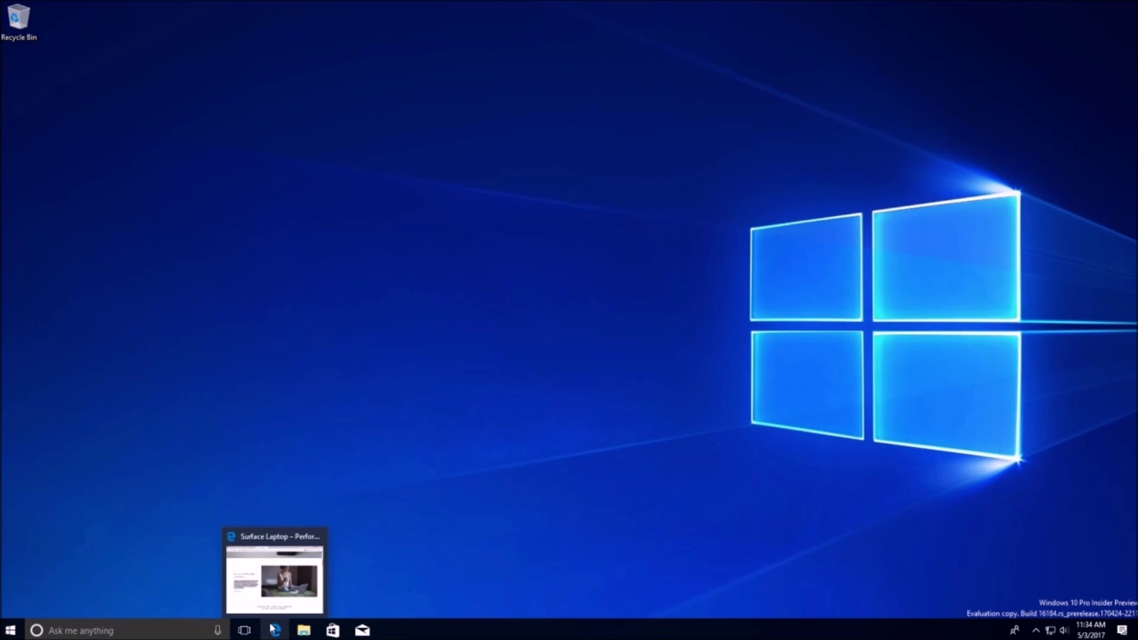
left_click(305, 631)
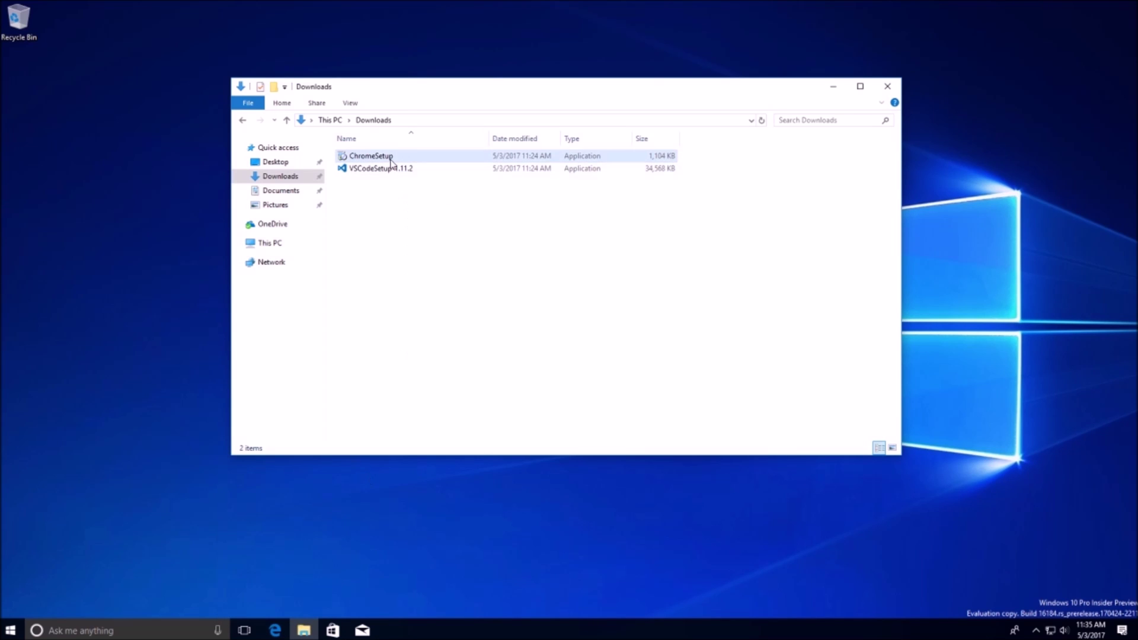
double_click(391, 157)
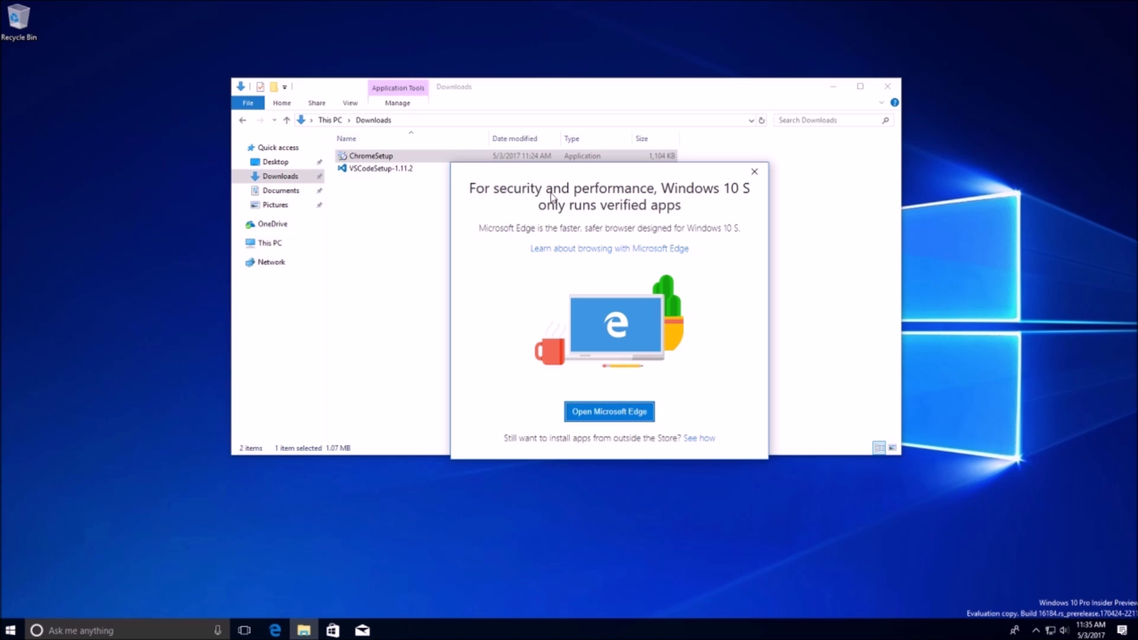
Dismiss the verified-apps warning, then try VSCodeSetup-1.11.2 and dismiss its Store-only warning
left_click_drag(517, 185, 498, 170)
left_click(729, 160)
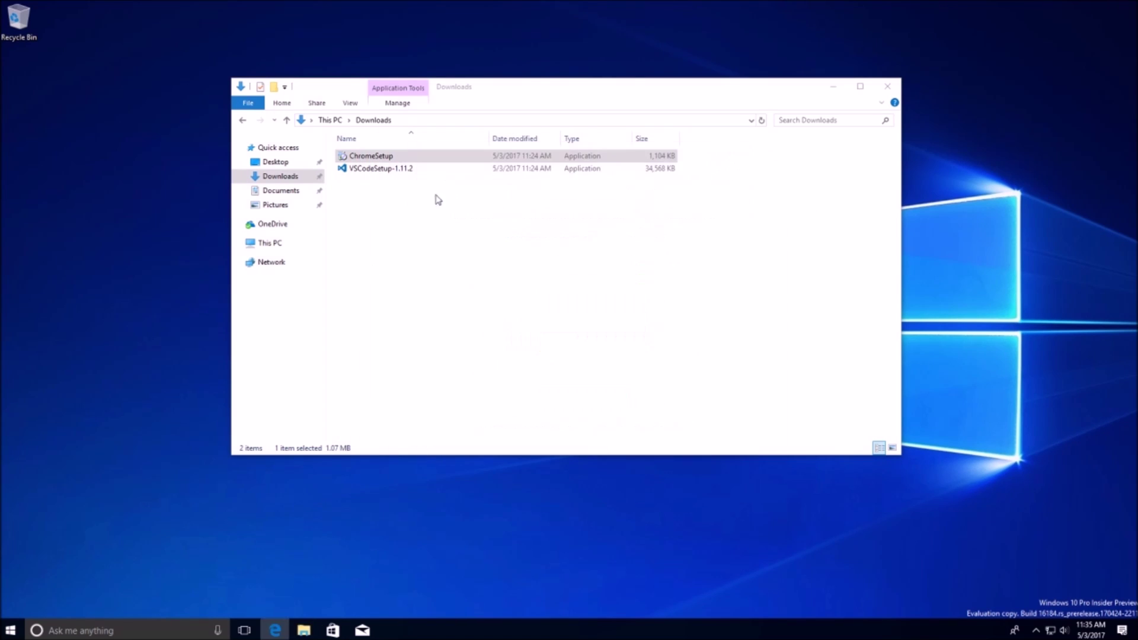
double_click(436, 171)
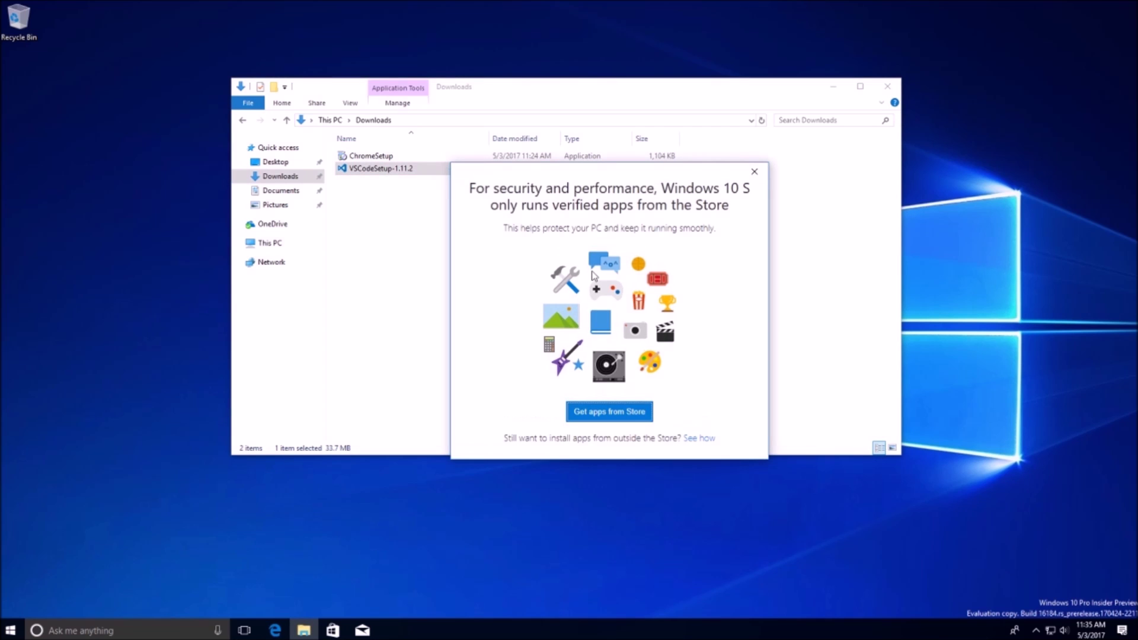
left_click_drag(620, 181, 566, 224)
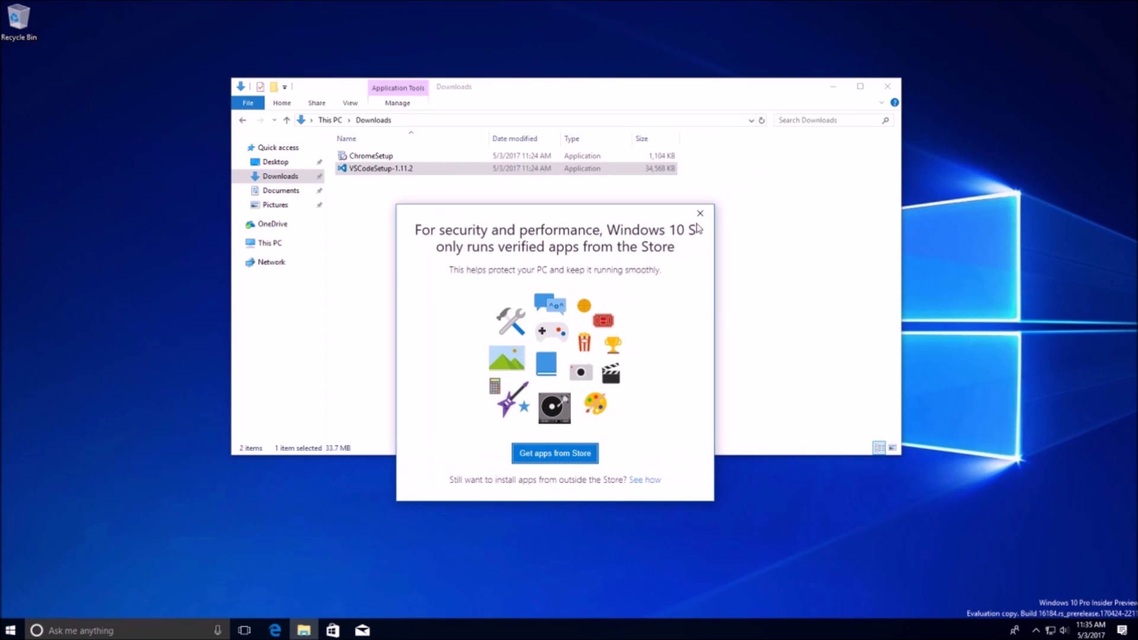
left_click(701, 214)
Retry ChromeSetup, close the Edge recommendation, briefly check Edge, then launch ChromeSetup once more
double_click(414, 156)
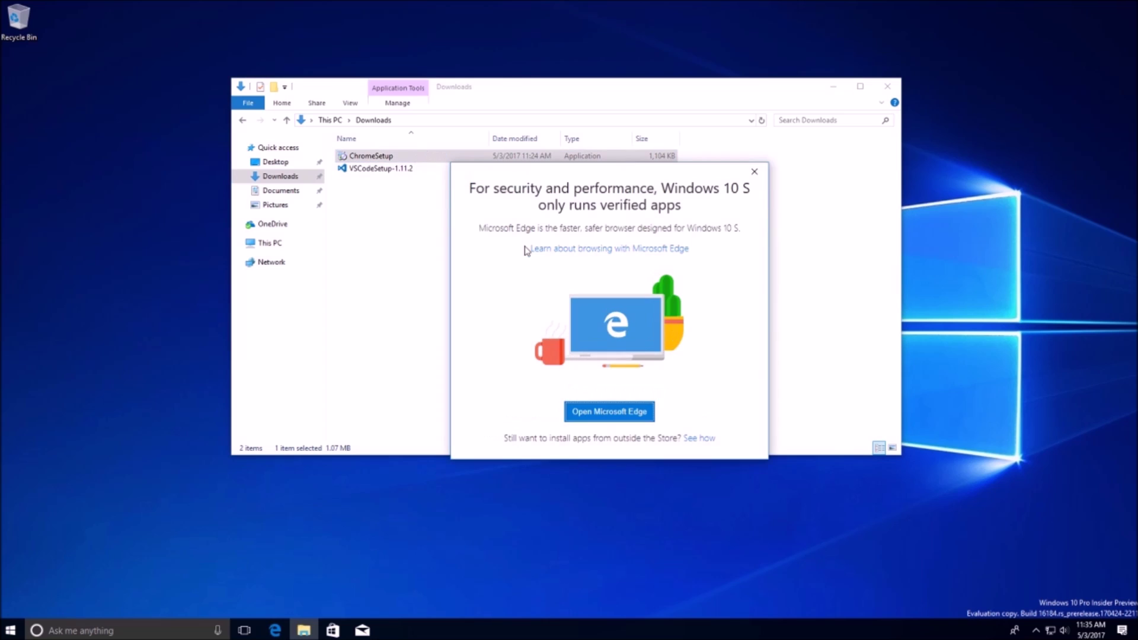
left_click(756, 172)
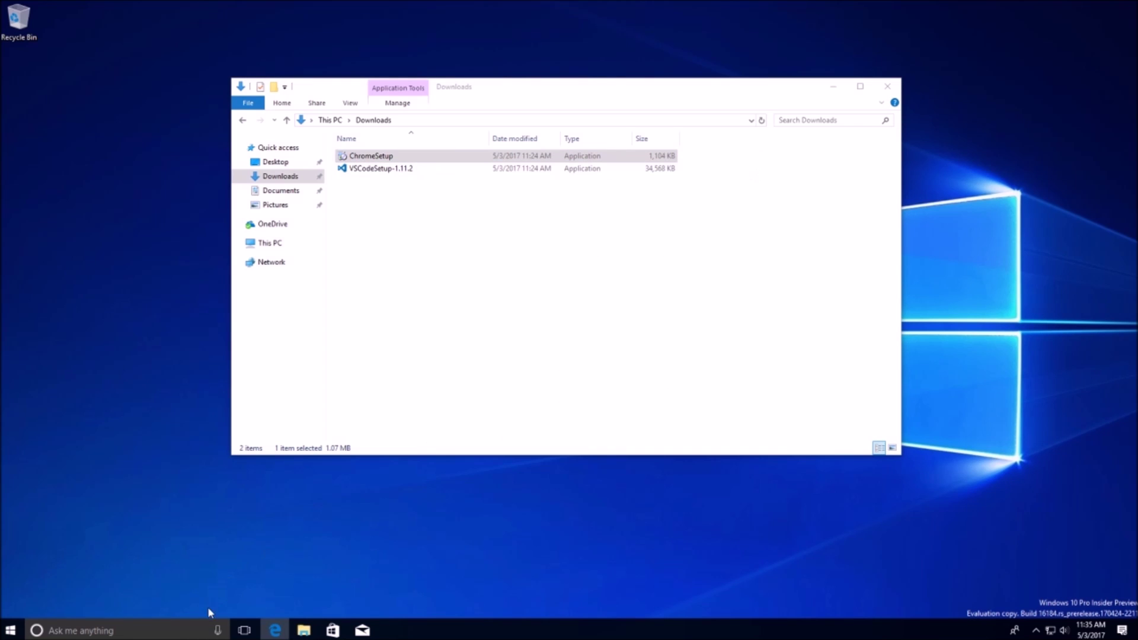
left_click(284, 636)
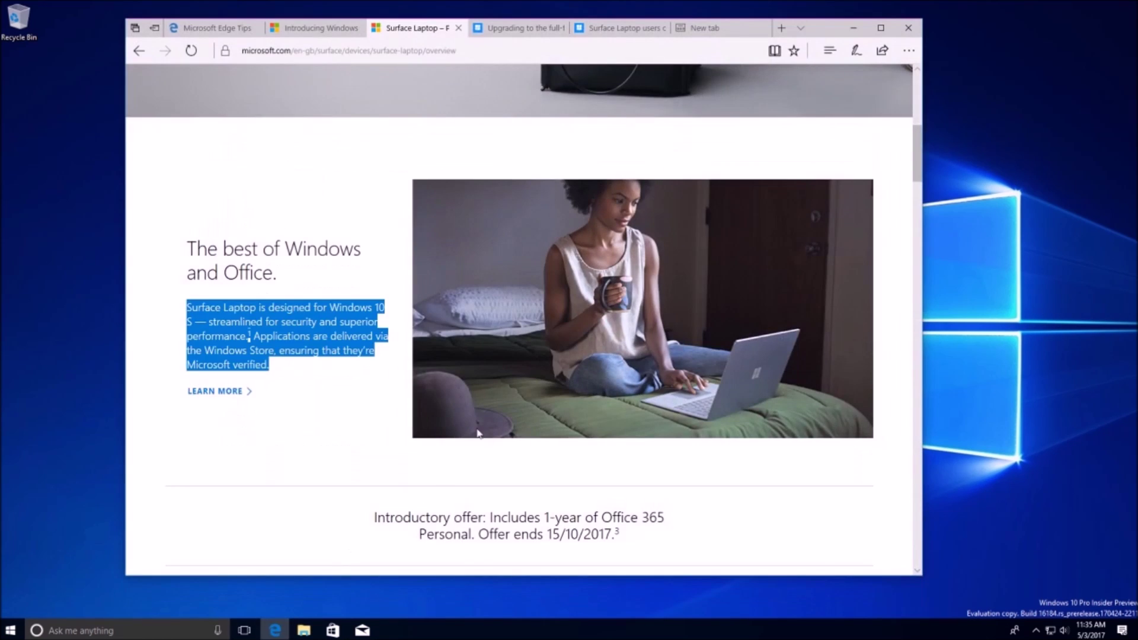
scroll(593, 356, "up", 10)
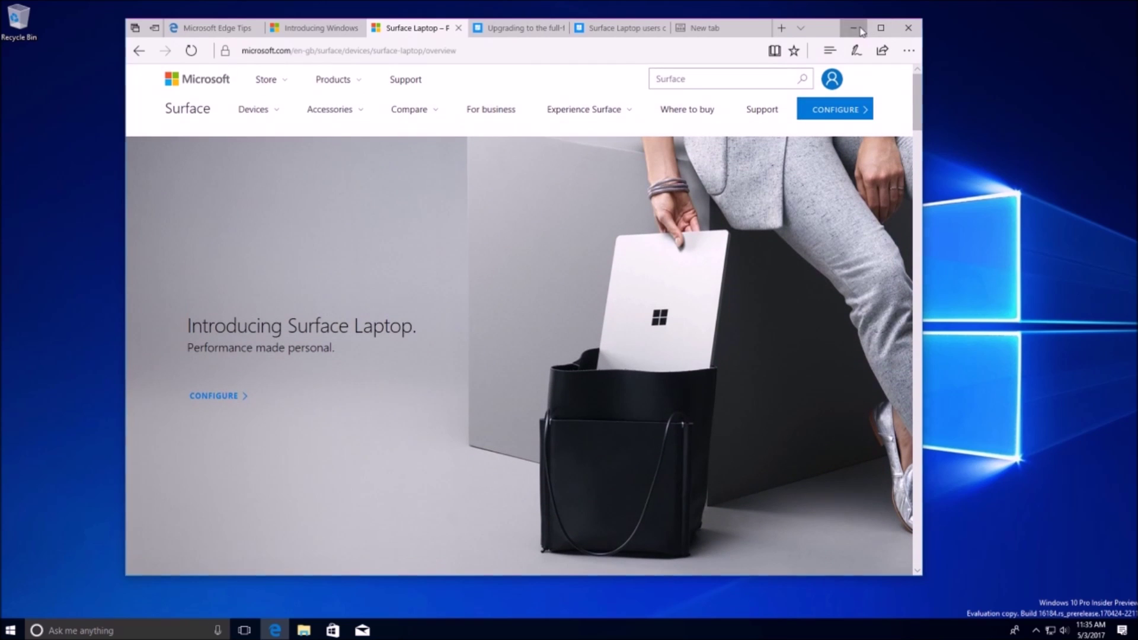
left_click(859, 28)
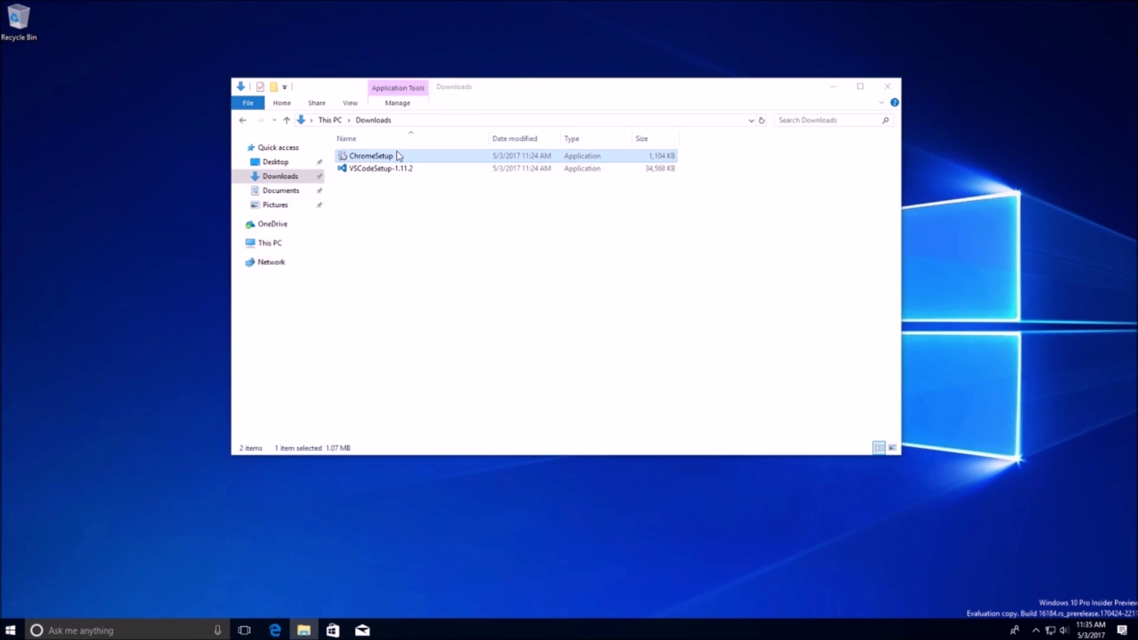
double_click(398, 156)
Review the Store's Switch to Windows 10 Pro offer at $199.99
left_click(710, 439)
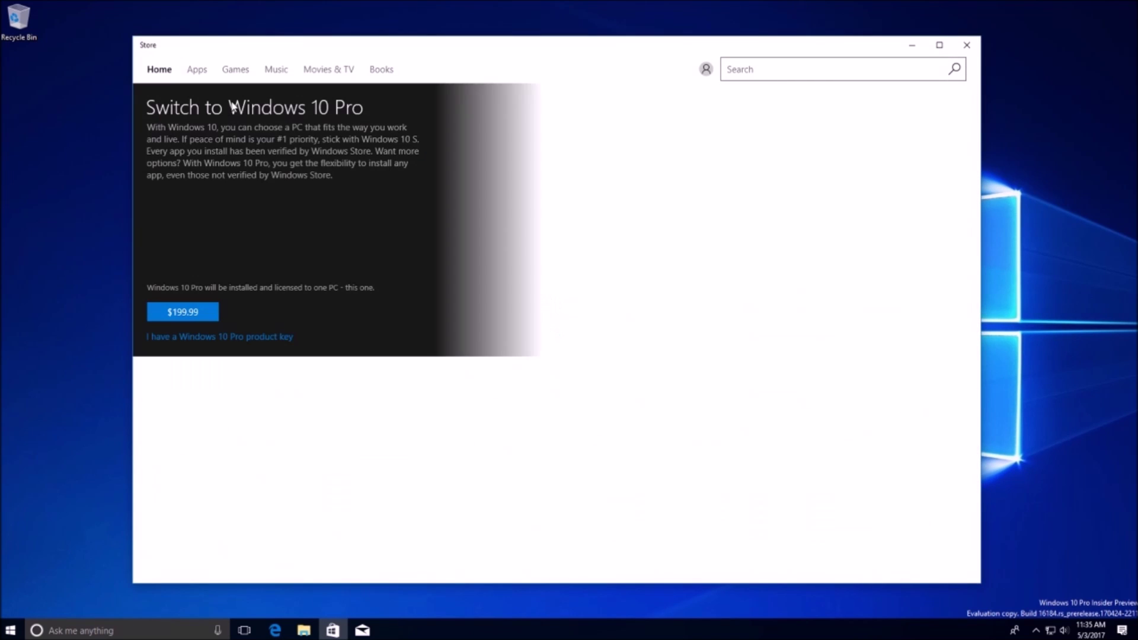
scroll(343, 158, "down", 2)
scroll(344, 159, "down", 3)
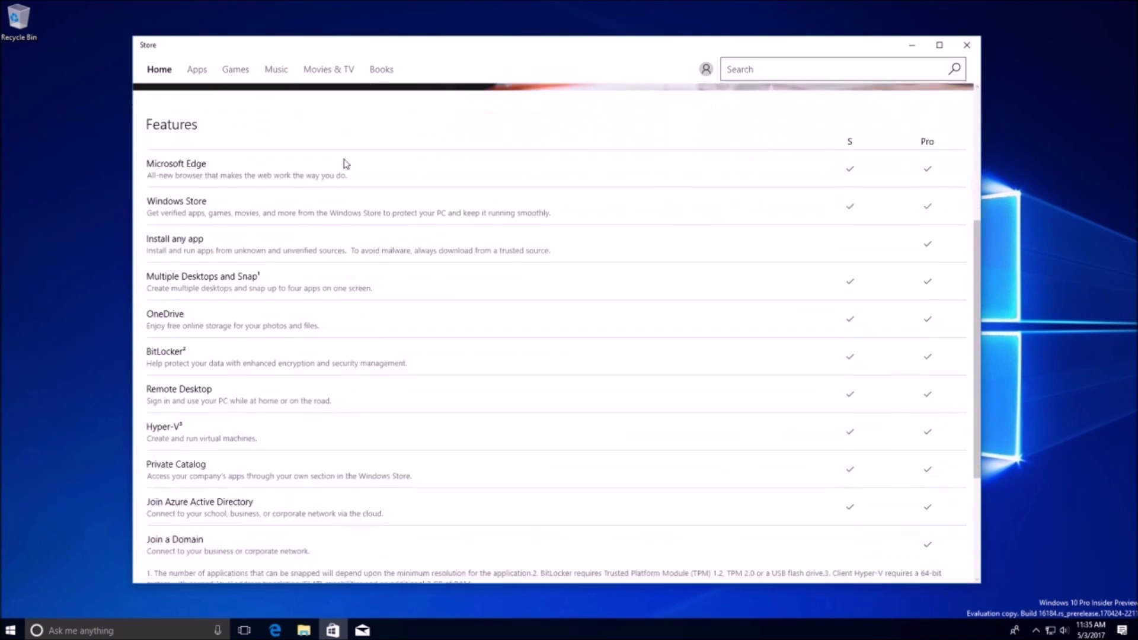
Browse Store Apps to the full Powerful PC Software collection, then bring Edge forward
left_click(195, 69)
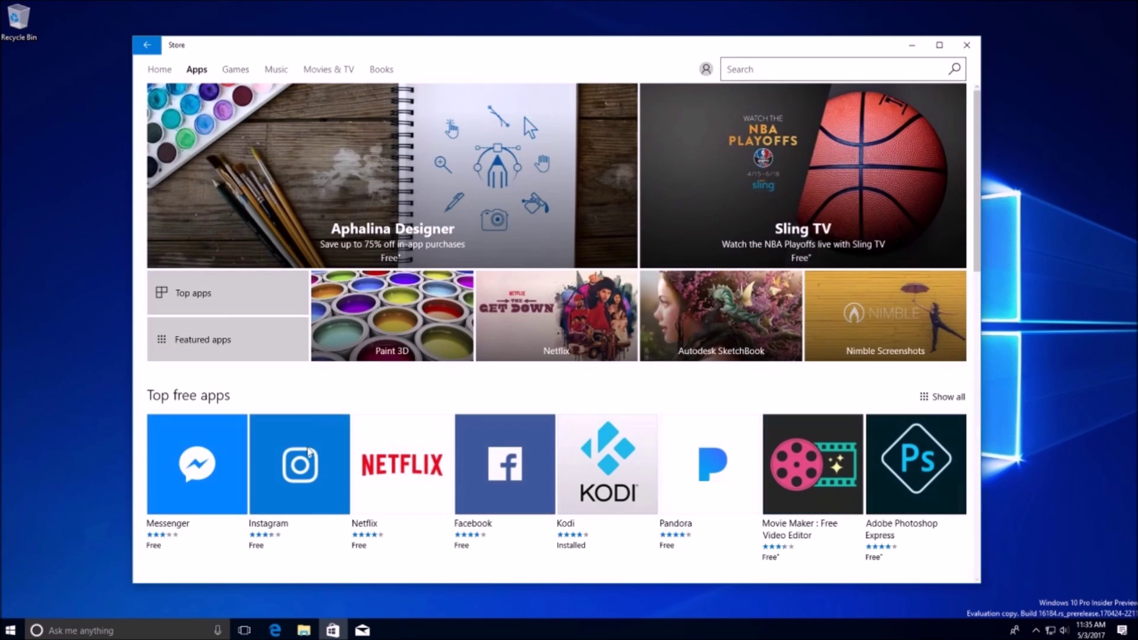
scroll(306, 562, "down", 15)
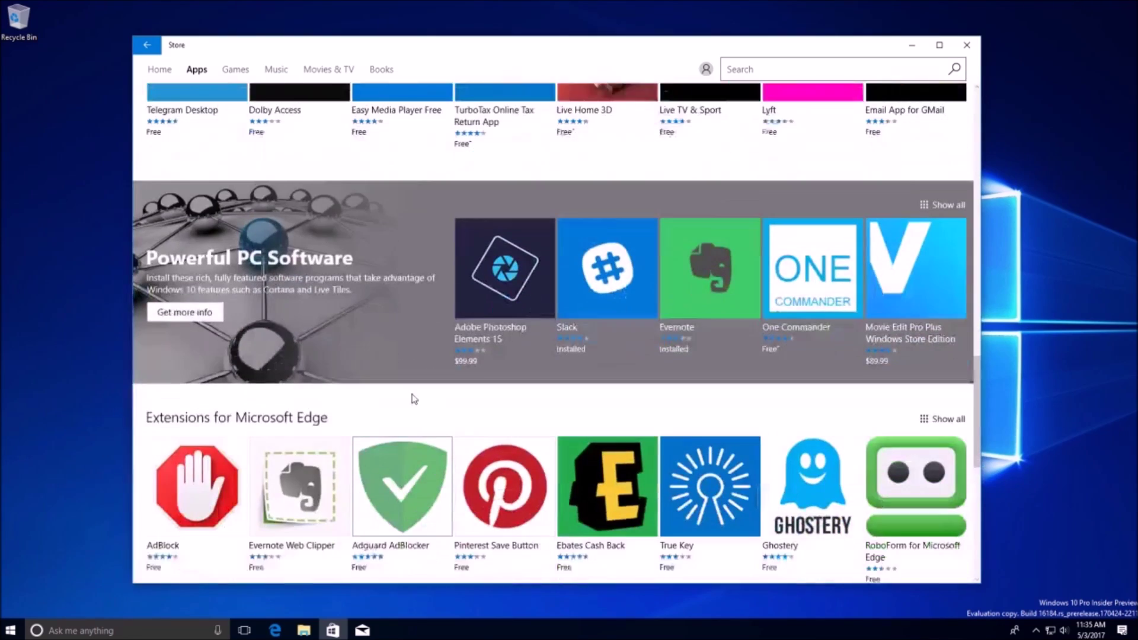
left_click(943, 204)
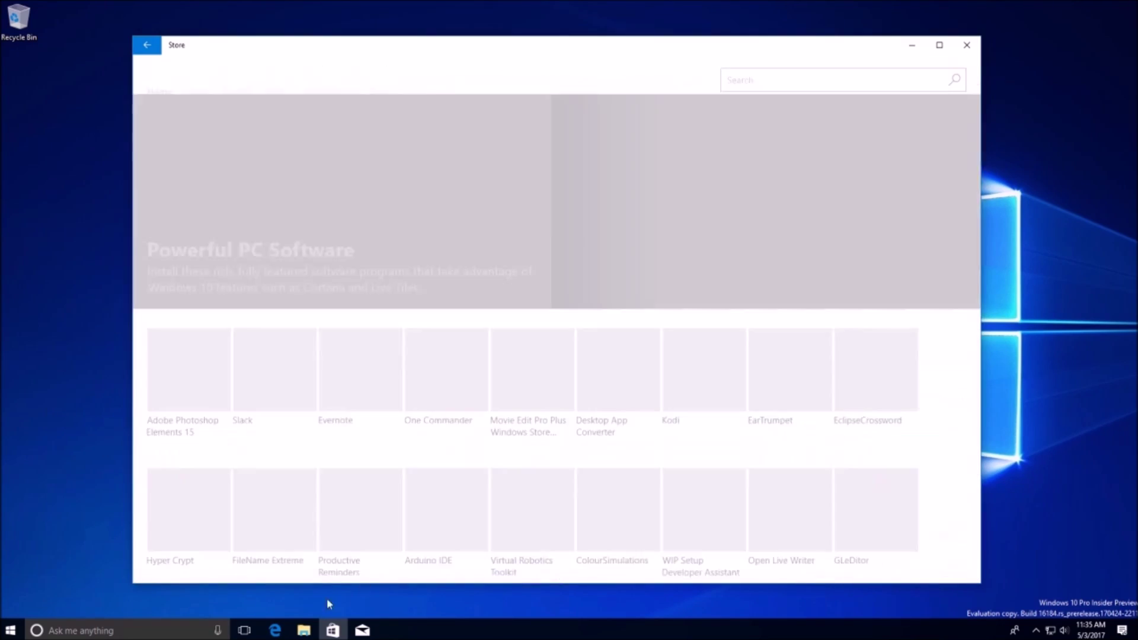
left_click(276, 631)
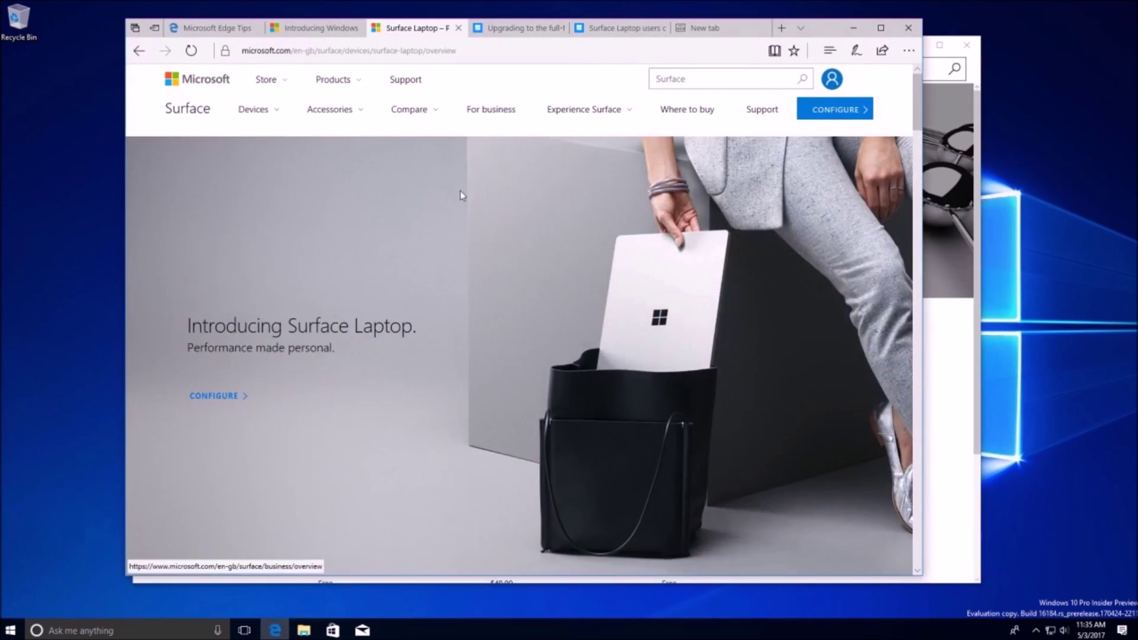
Read the Surface Laptop free Windows 10 Pro upgrade article, selecting its title and spokesperson quote
scroll(460, 196, "down", 5)
left_click(524, 36)
scroll(643, 214, "down", 2)
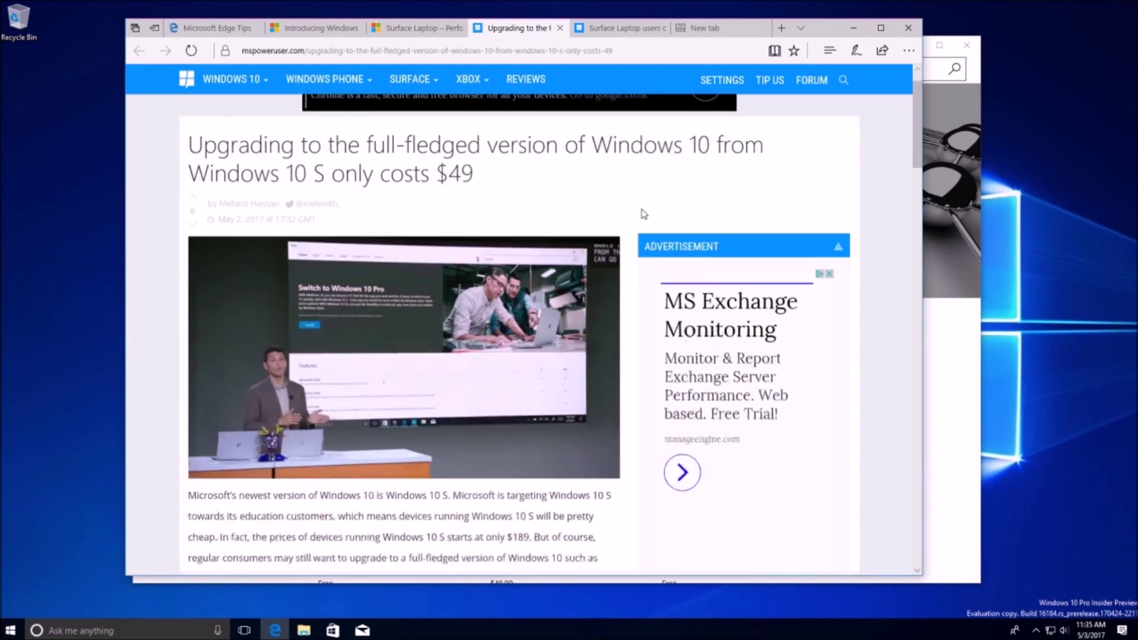
scroll(643, 213, "up", 2)
triple_click(458, 220)
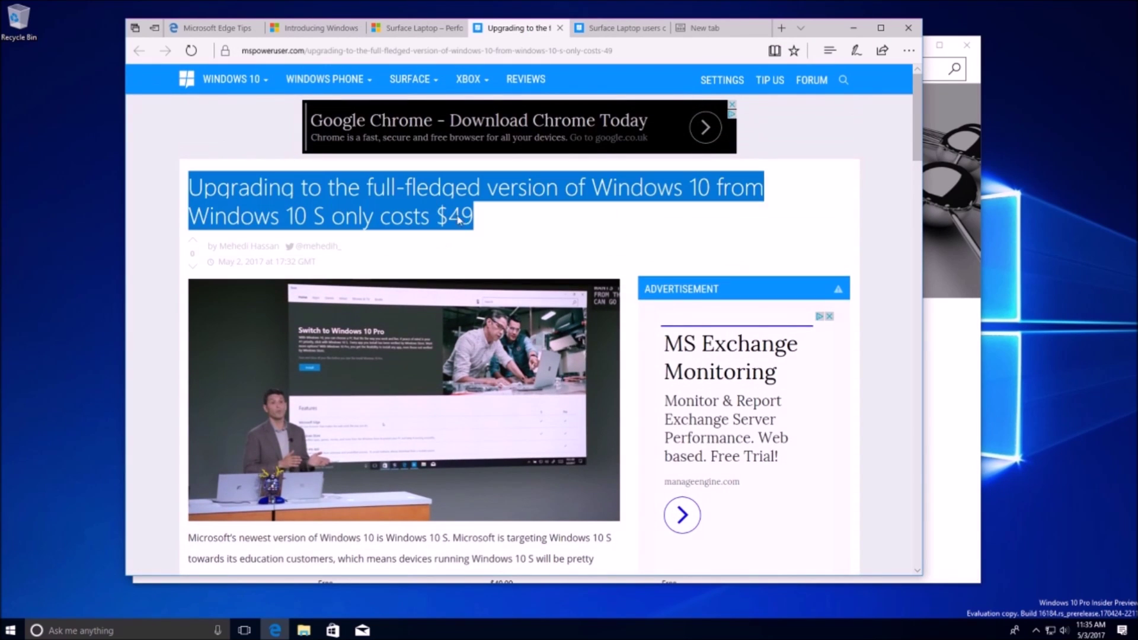
scroll(483, 236, "down", 10)
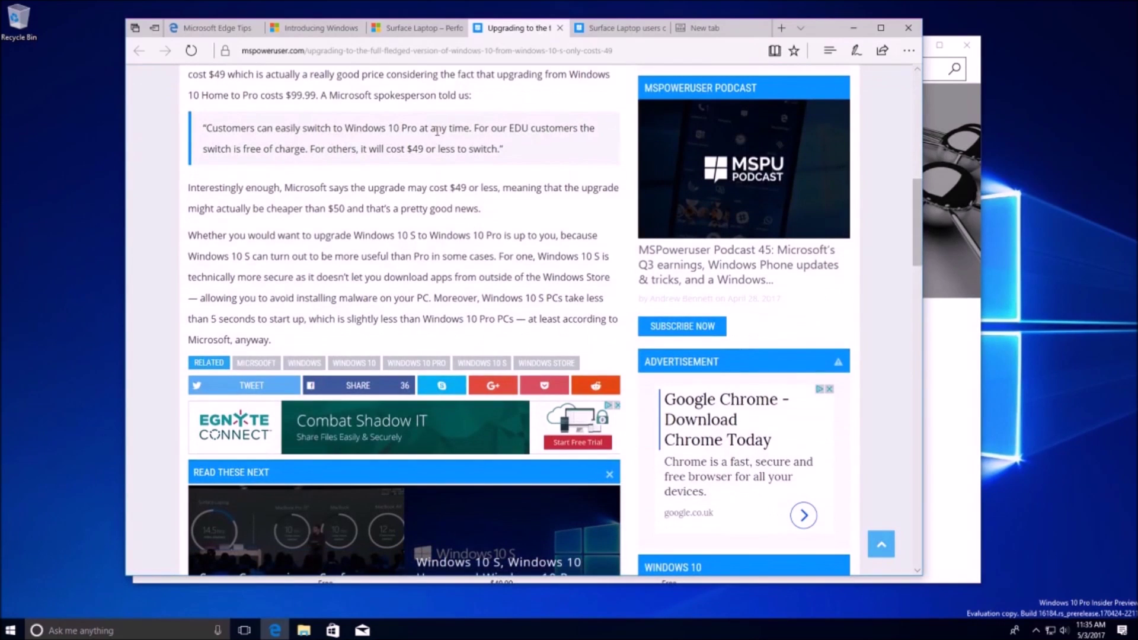
triple_click(437, 131)
left_click(652, 28)
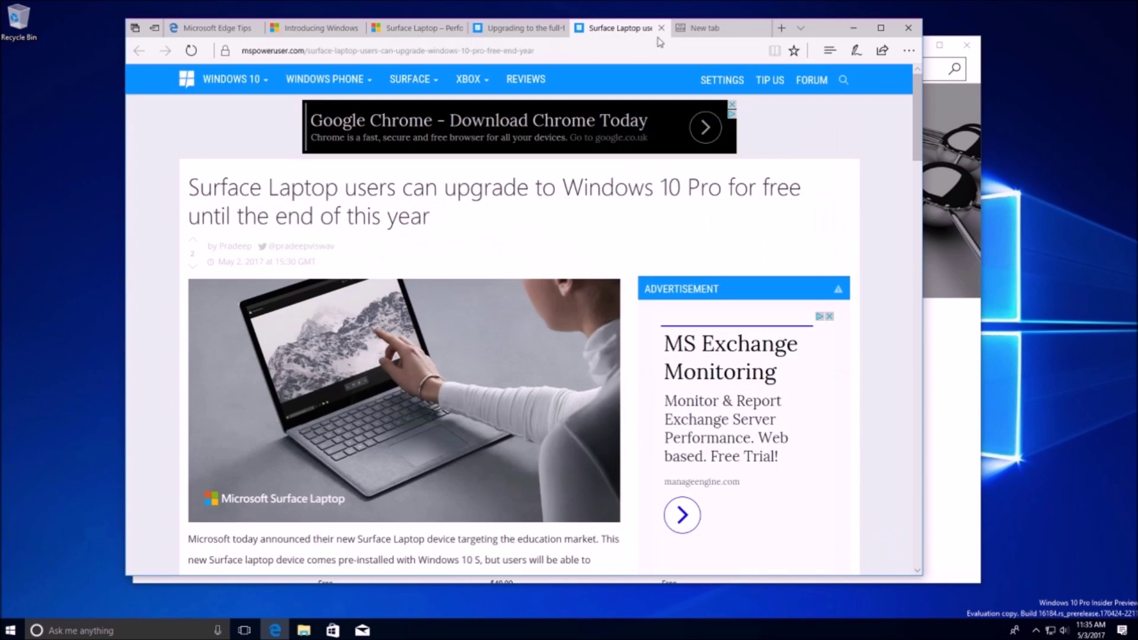
Minimize Edge and the Store, then bring up Cortana search and the Start menu
left_click(854, 29)
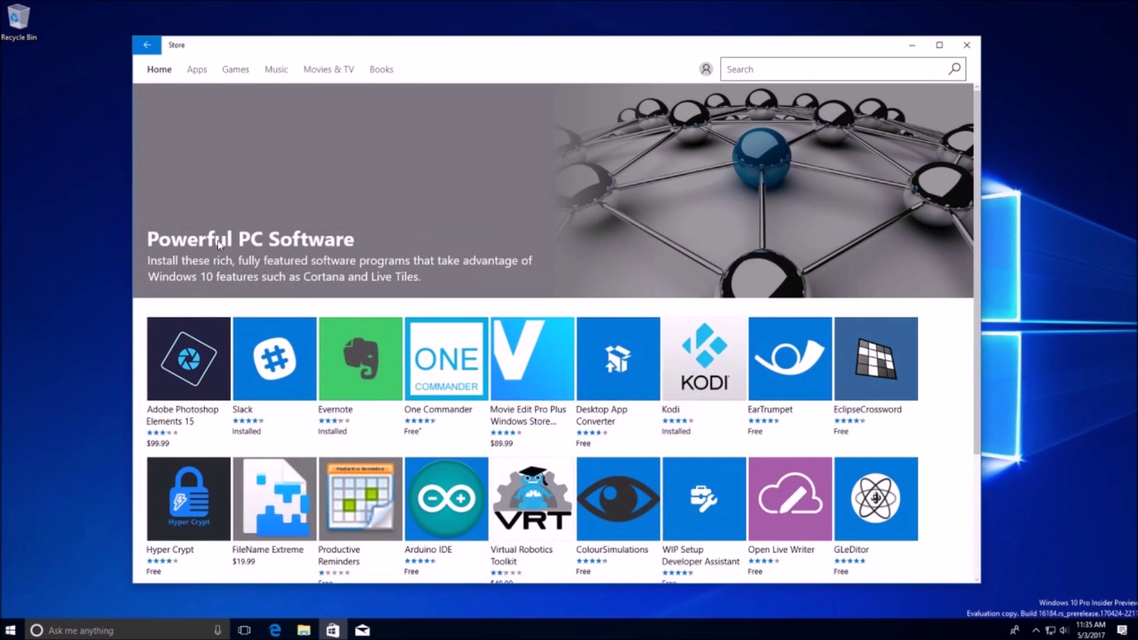
left_click(912, 45)
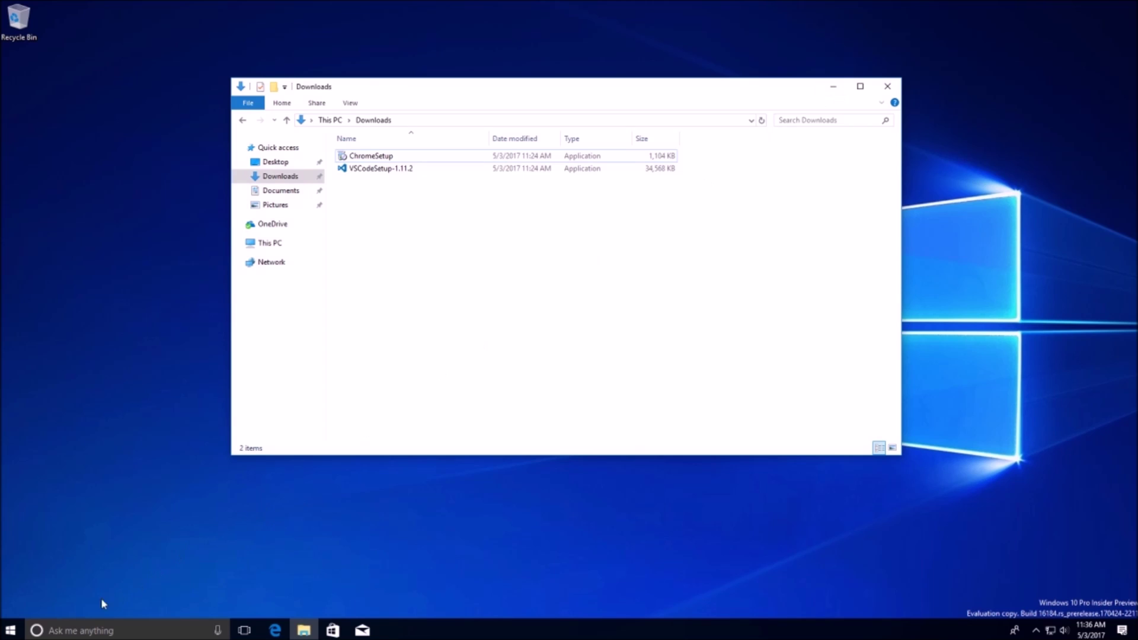
key("super+s")
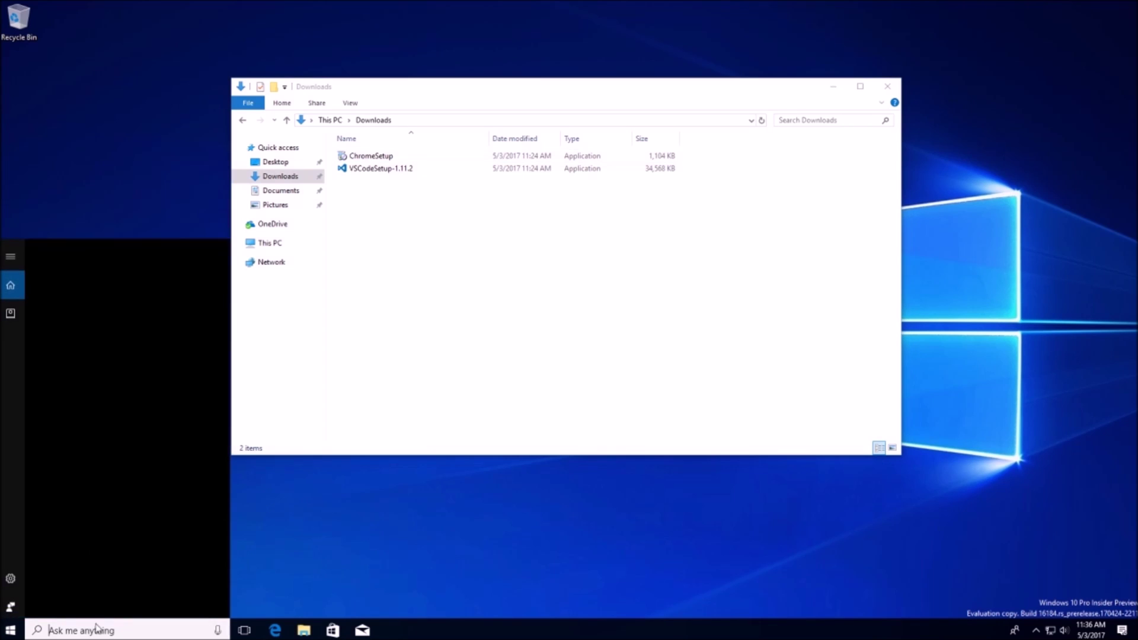
left_click(14, 632)
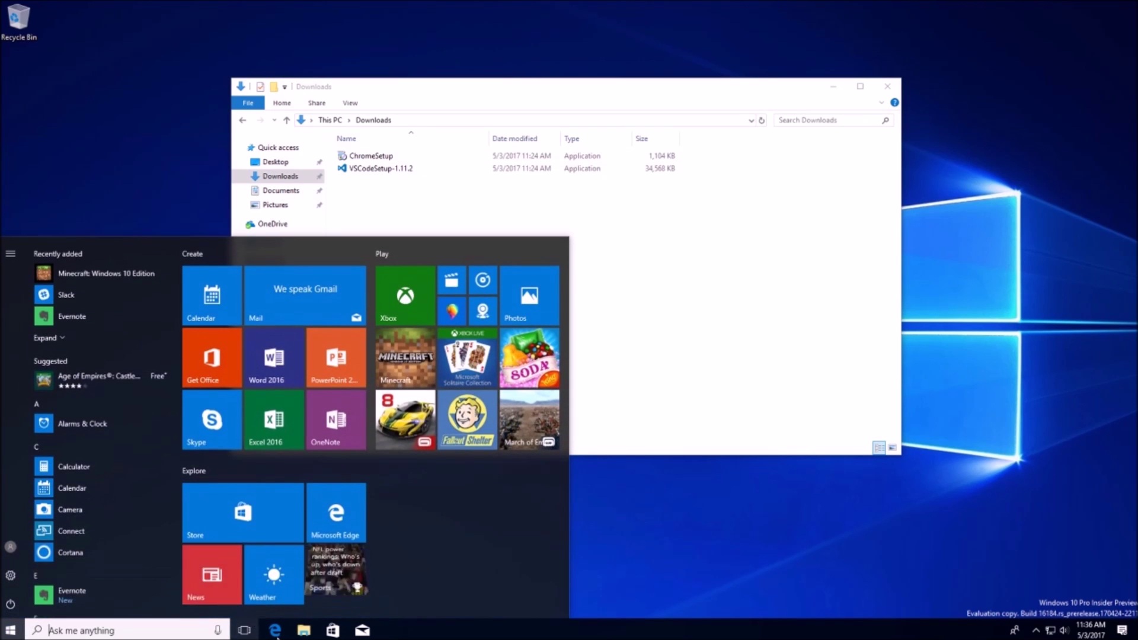
Restore the Store and scroll its Home page to the Powerful PC Software collection
left_click(334, 632)
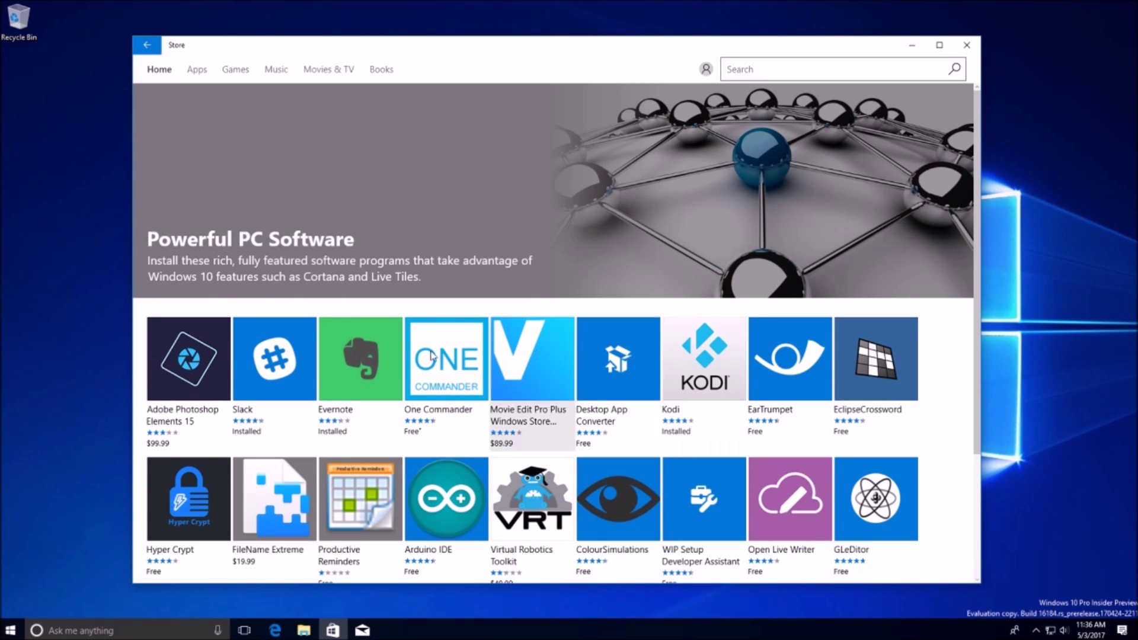
scroll(267, 252, "down", 3)
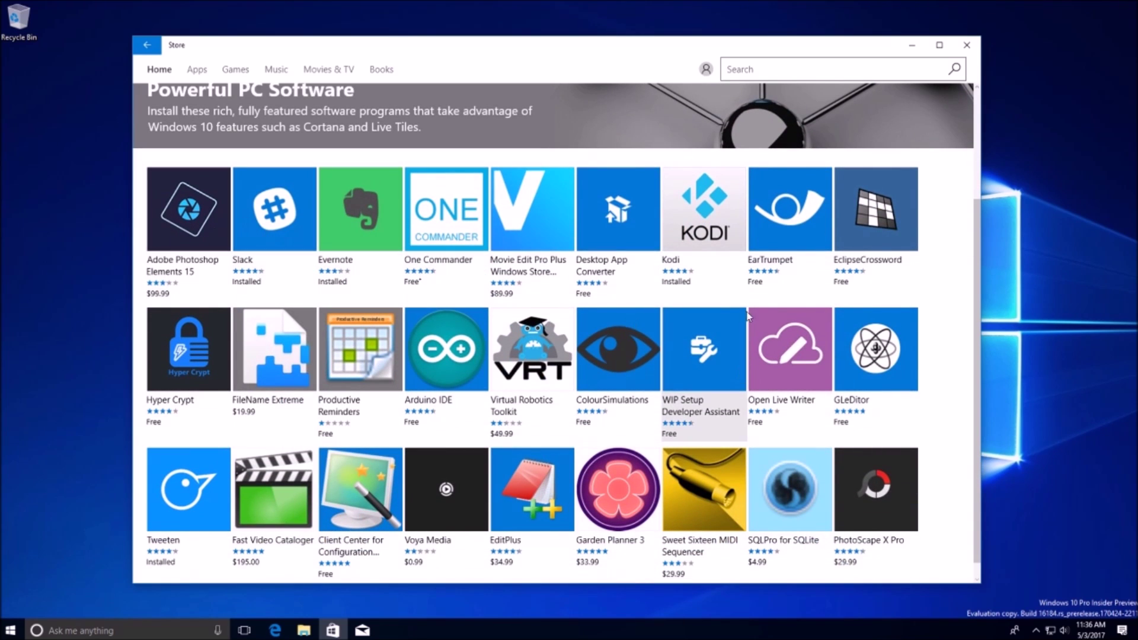
left_click(10, 630)
Launch Slack, Evernote and Minecraft: Windows 10 Edition from Start's Recently added list
left_click(64, 294)
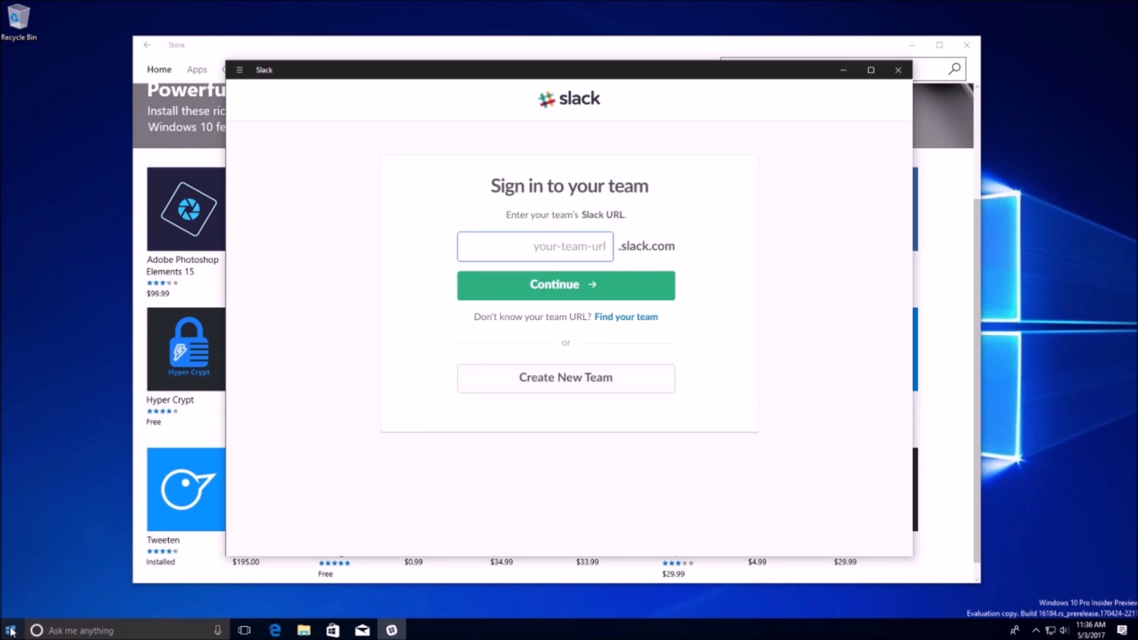
left_click(10, 629)
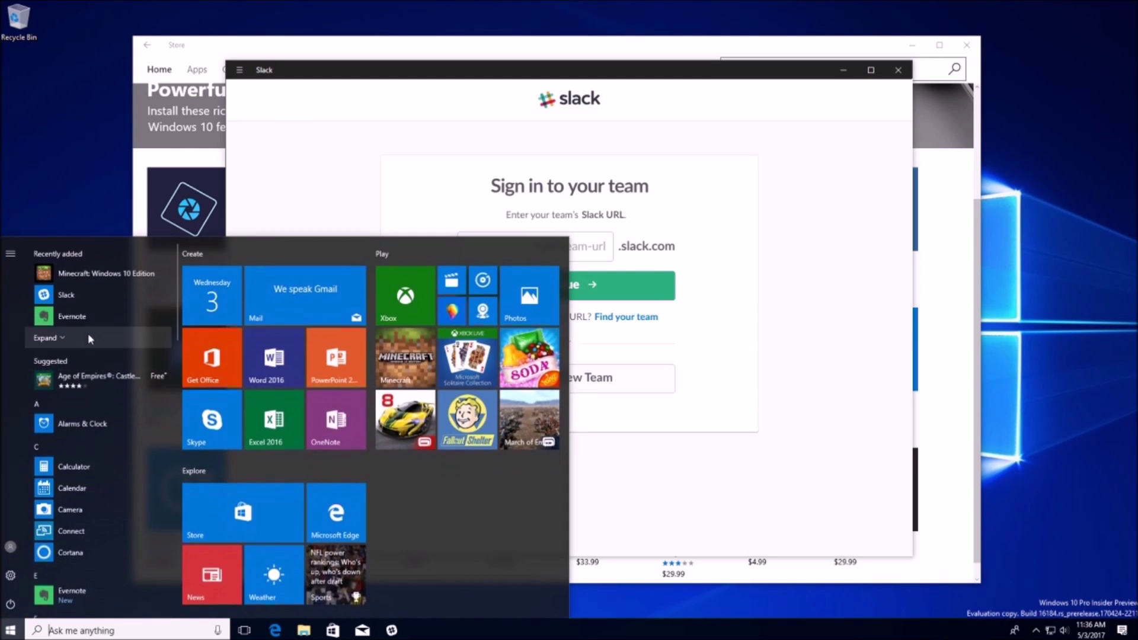
left_click(90, 318)
left_click(12, 630)
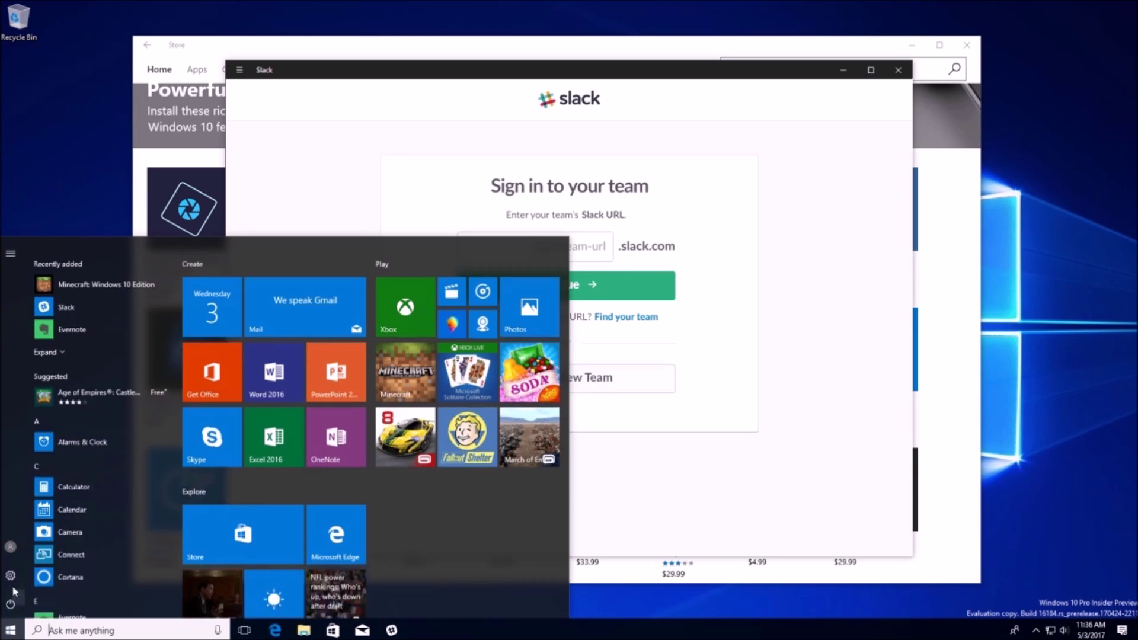
left_click(101, 275)
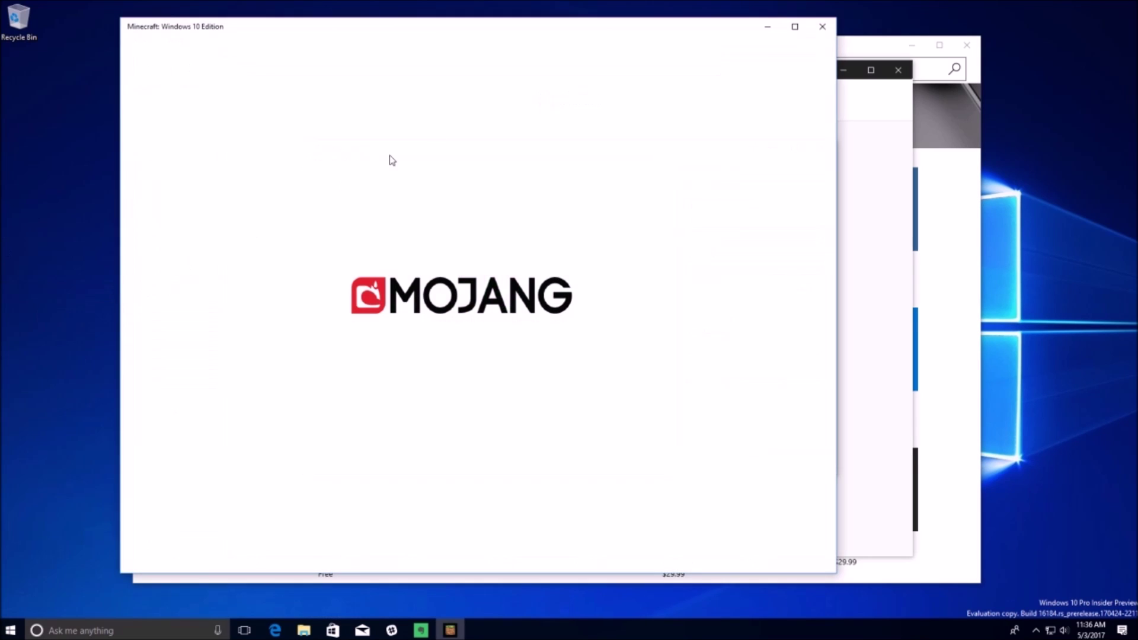
Move and maximize Minecraft, close Evernote and Slack, minimize the Store, dismiss Xbox Live sign-in
left_click_drag(719, 36, 731, 102)
double_click(731, 101)
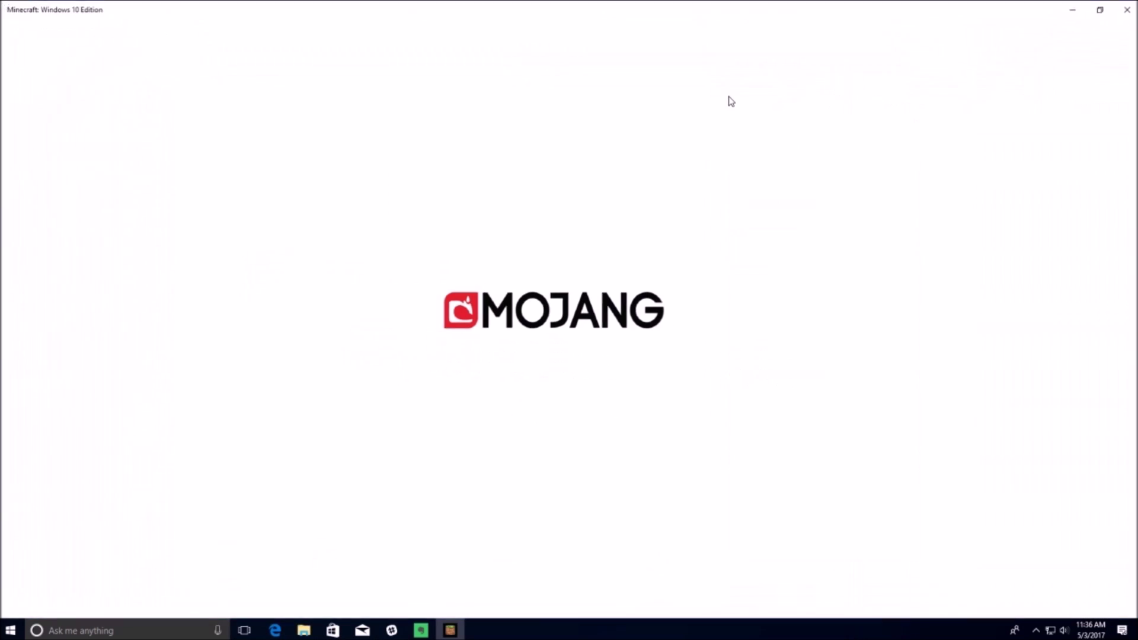
double_click(701, 10)
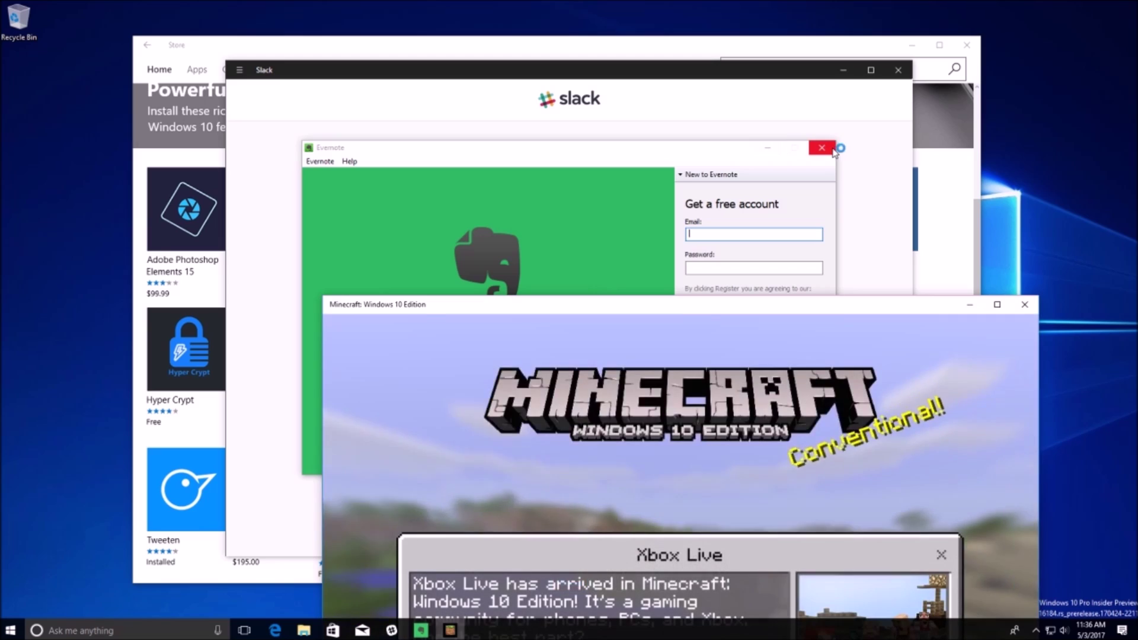
left_click(820, 148)
left_click(899, 70)
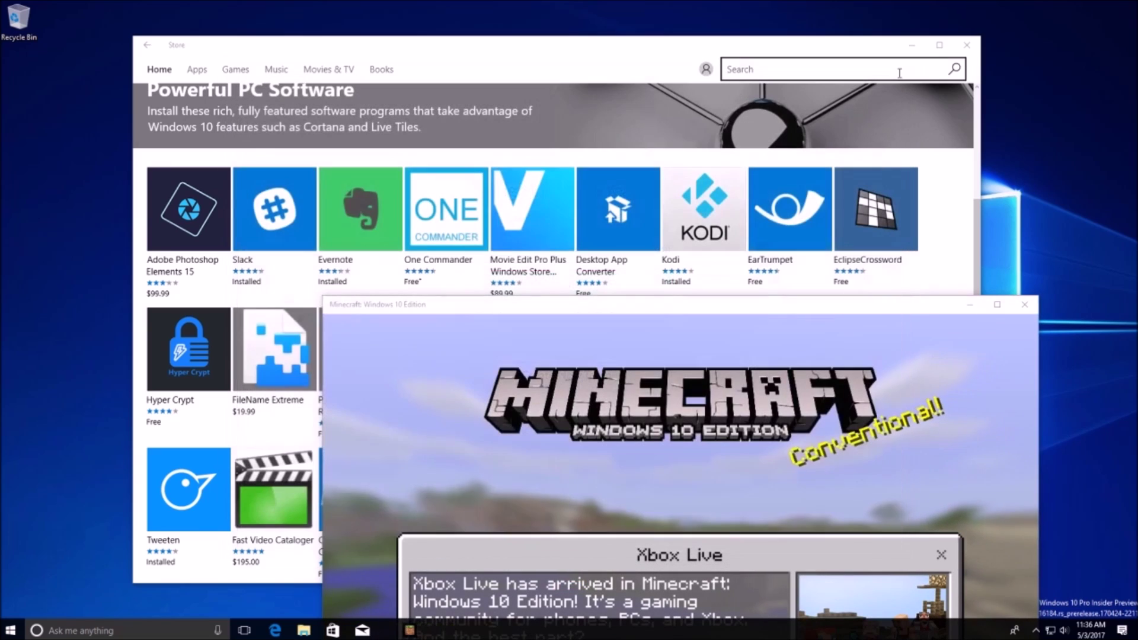
left_click(939, 45)
left_click_drag(902, 311, 796, 44)
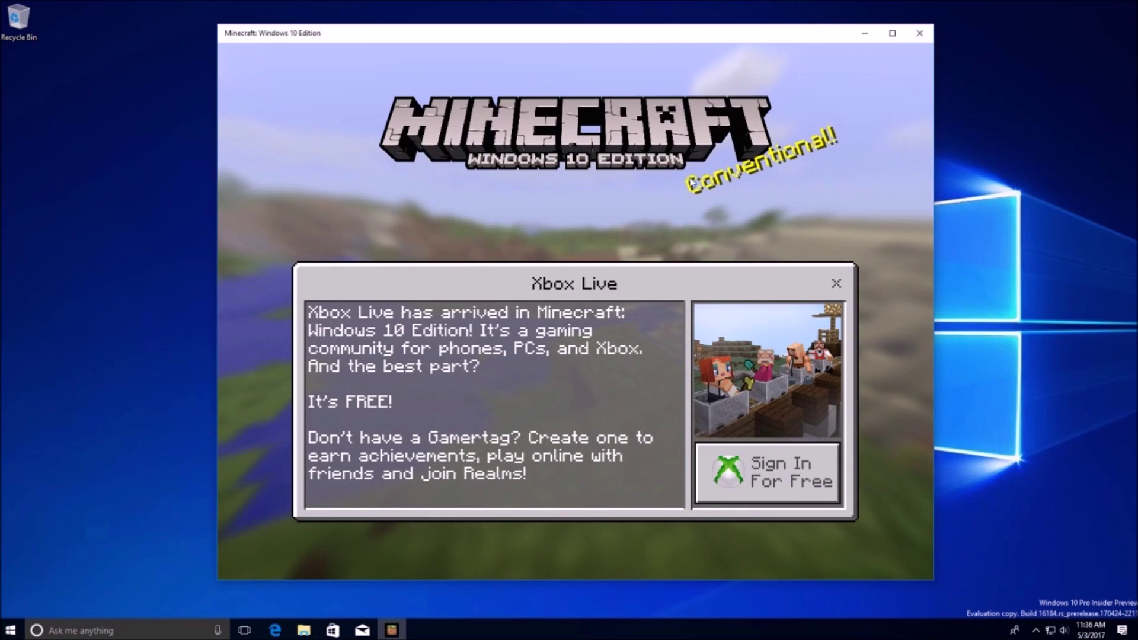
left_click(836, 283)
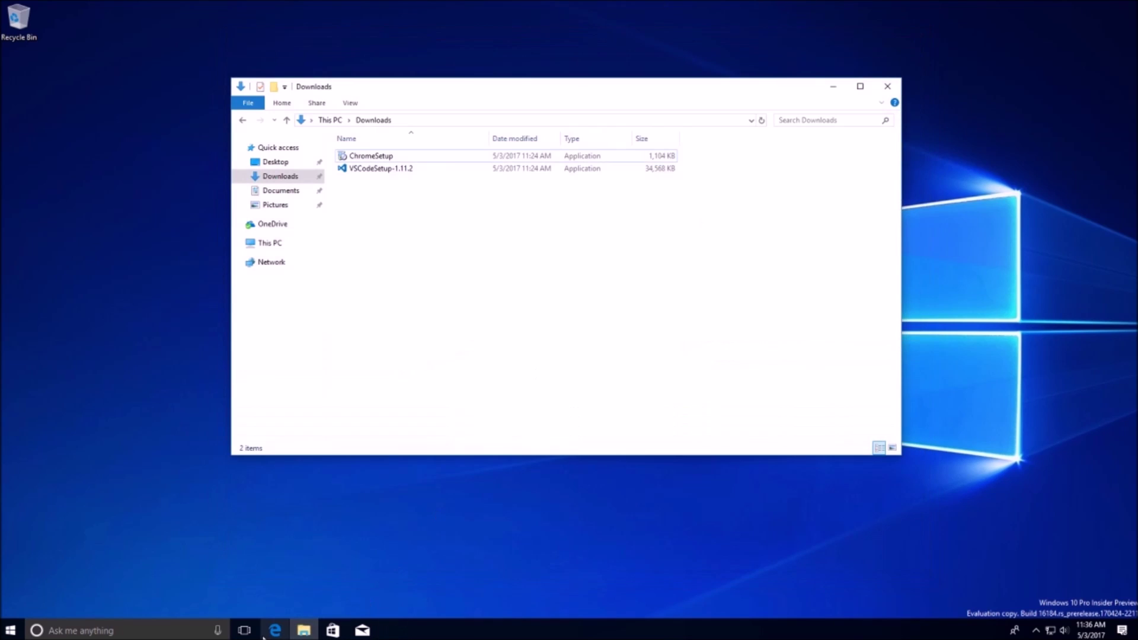
Open a new Edge tab, revisit the Surface Laptop article, and briefly check the Store
left_click(273, 632)
key("ctrl+t")
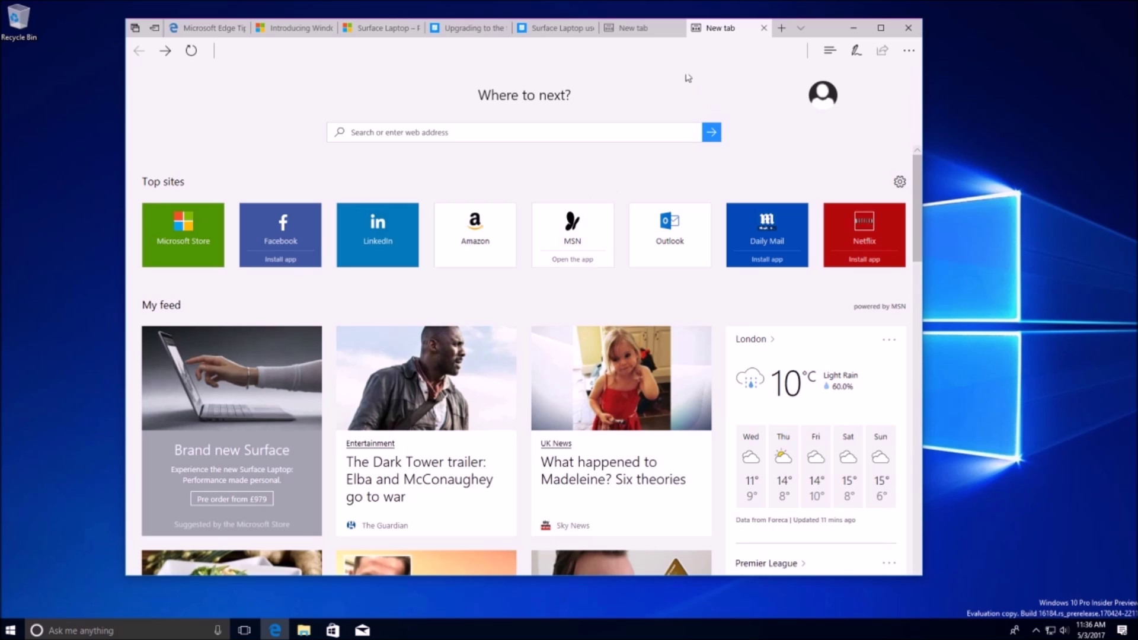
left_click(548, 35)
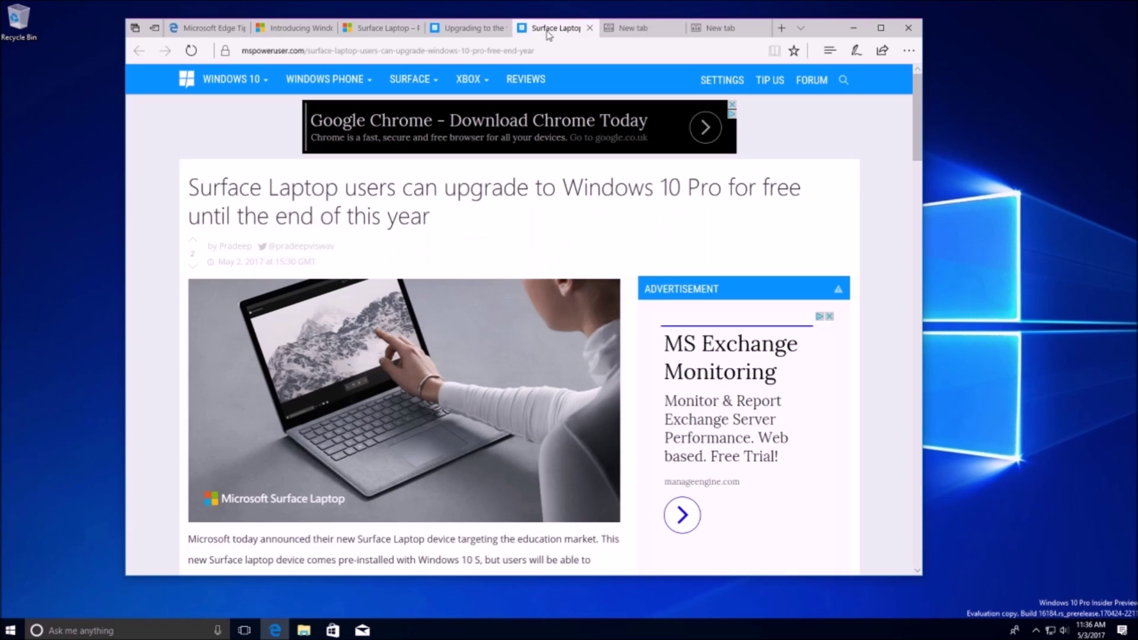
left_click(852, 29)
left_click(332, 630)
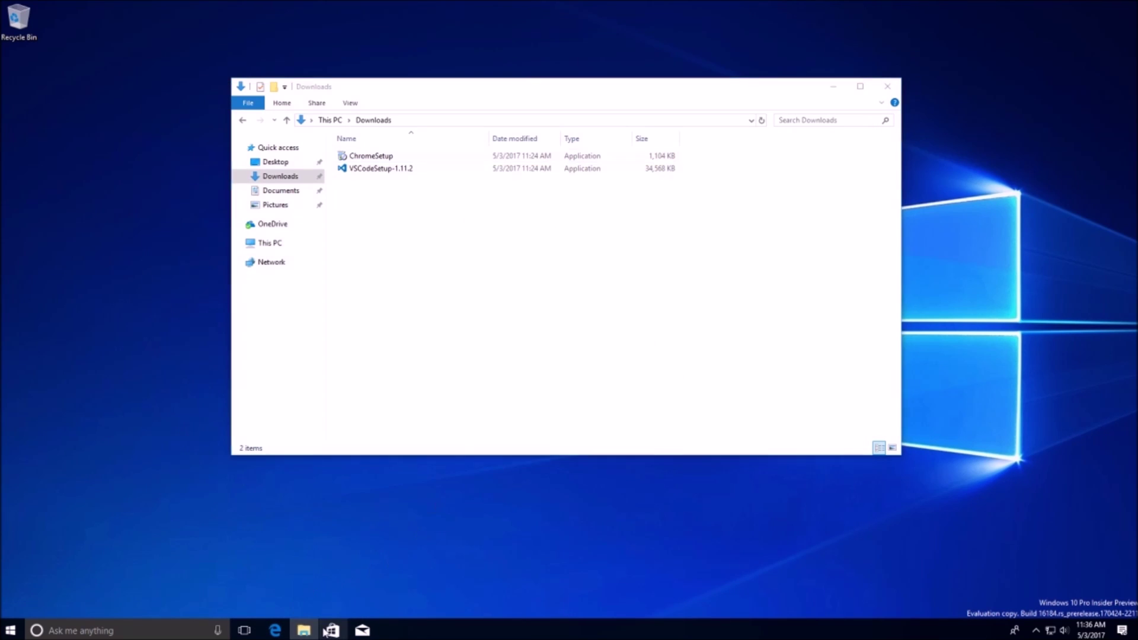
scroll(623, 332, "up", 3)
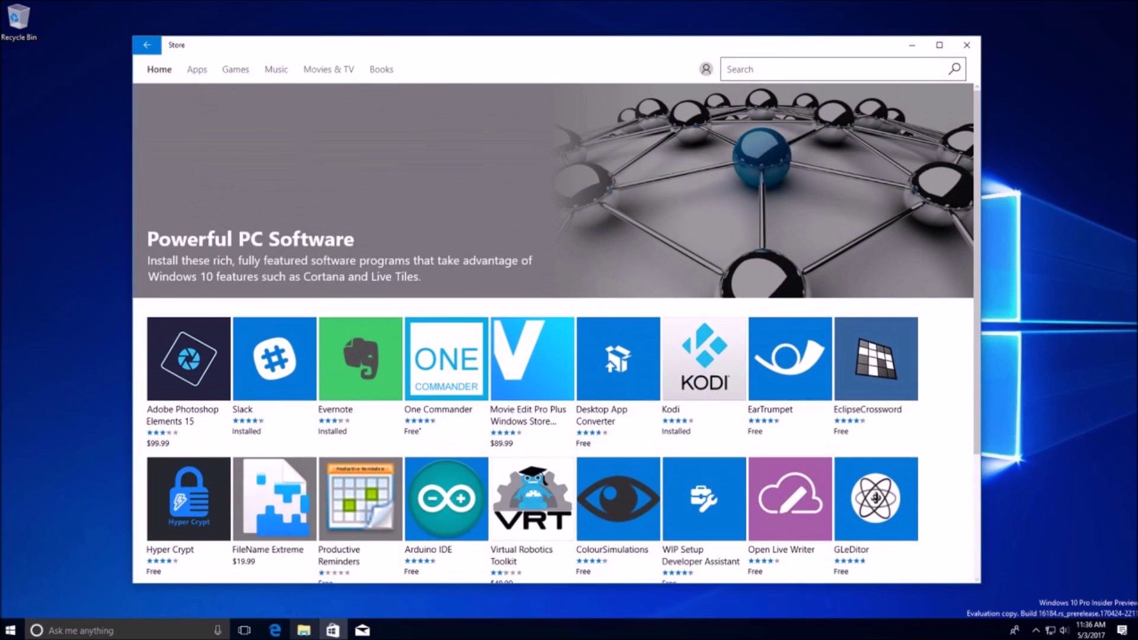
left_click(333, 630)
left_click(274, 630)
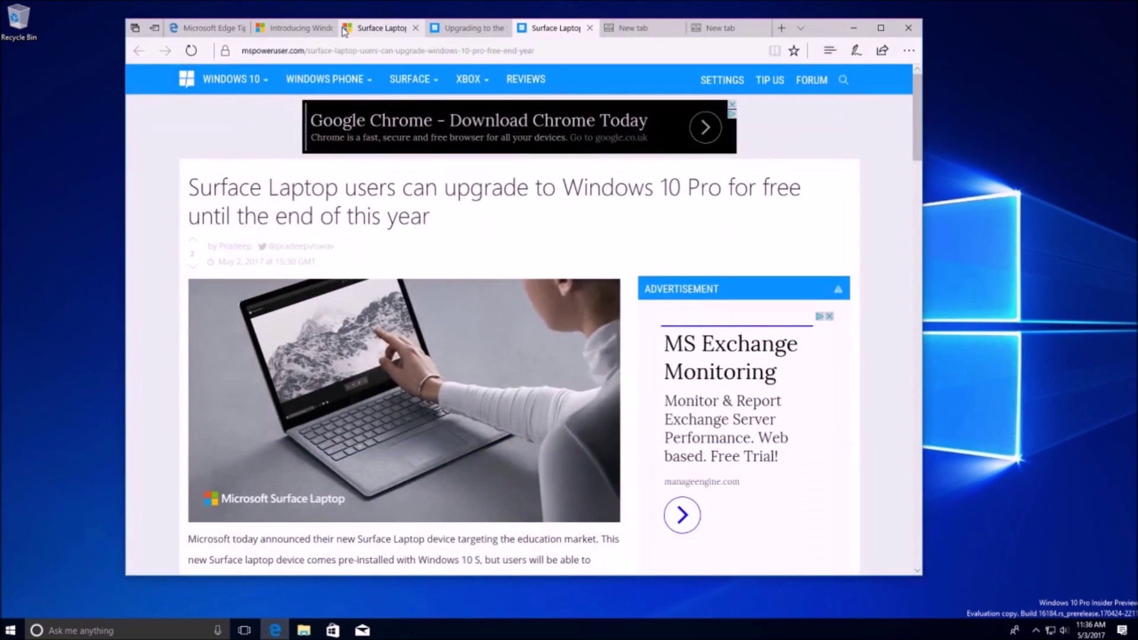
Read the Introducing Windows 10 S page, selecting the student-empowering heading, then minimize Edge
left_click(294, 28)
scroll(660, 285, "down", 12)
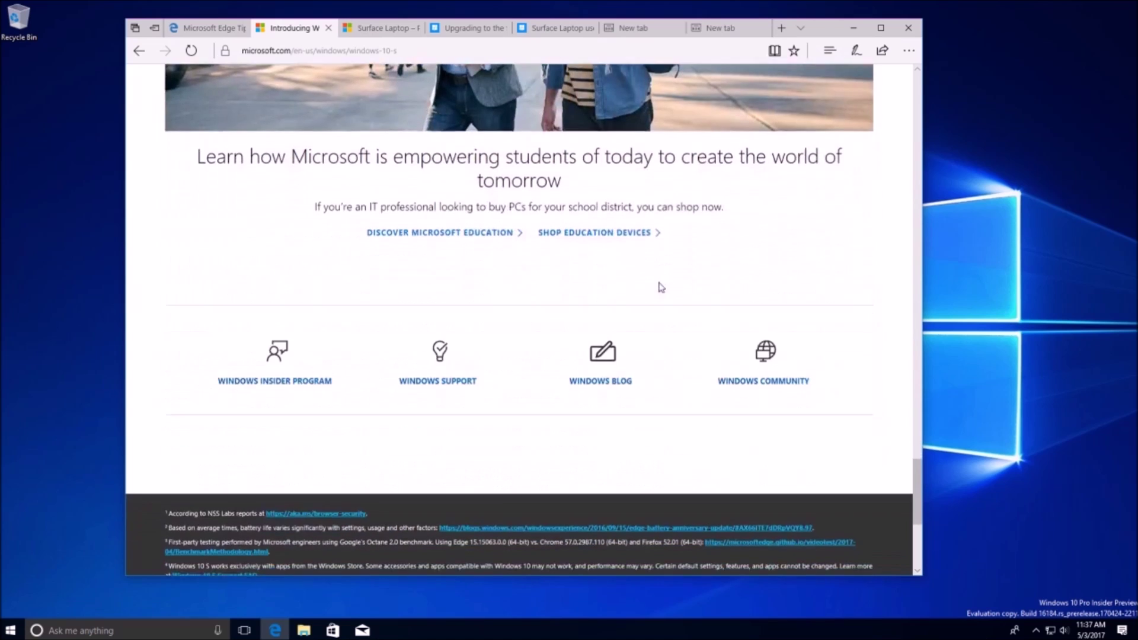
scroll(617, 290, "up", 3)
triple_click(566, 324)
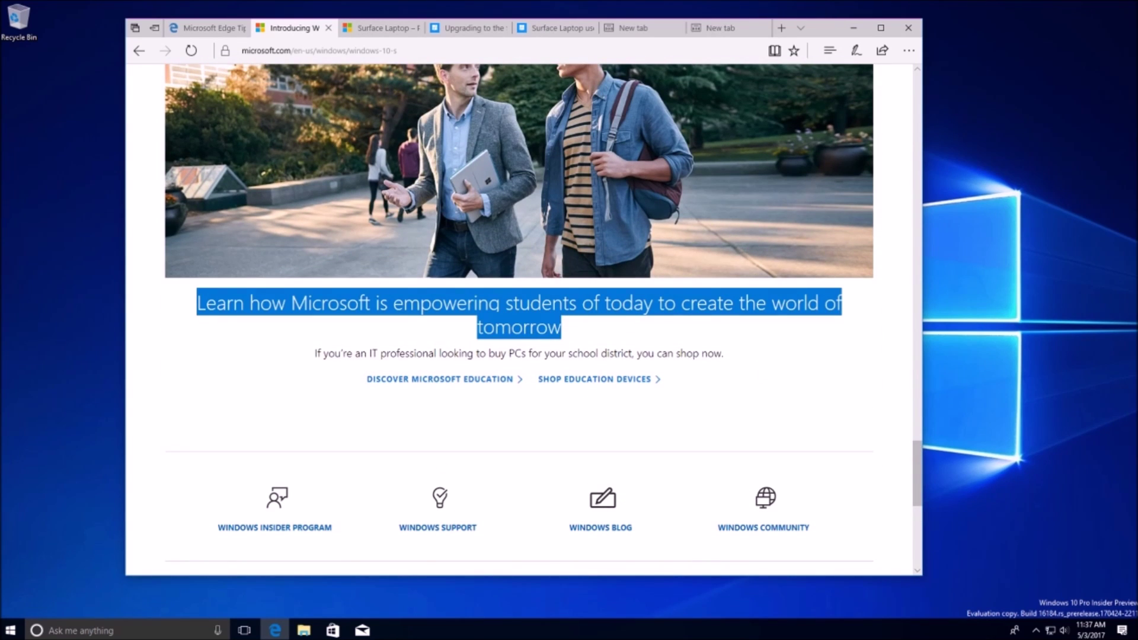
scroll(521, 340, "up", 15)
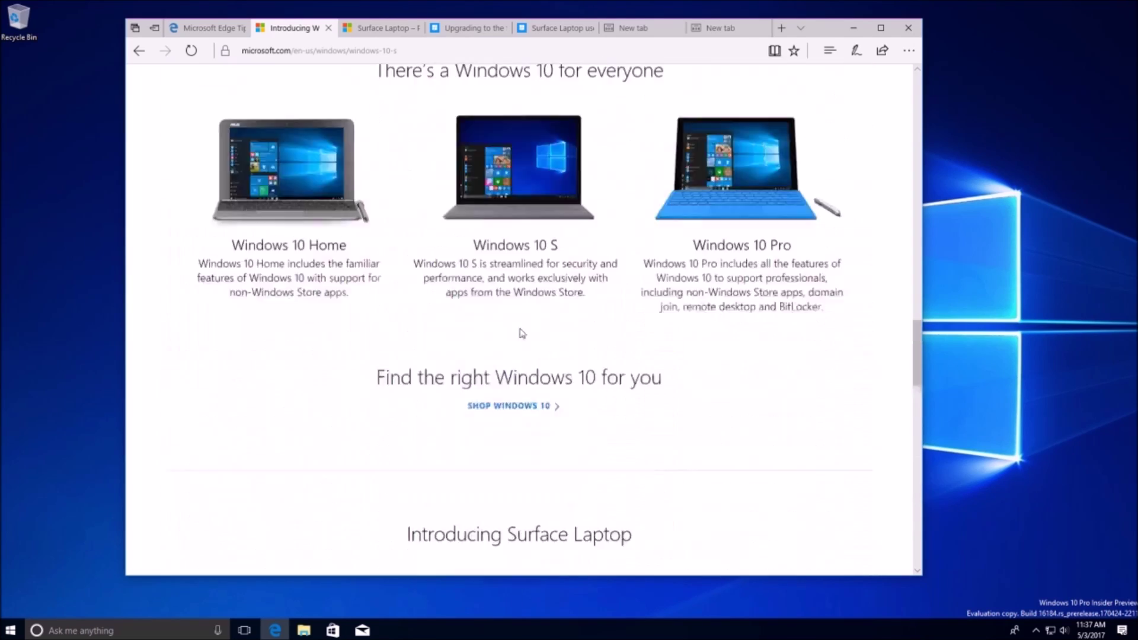
scroll(525, 323, "down", 9)
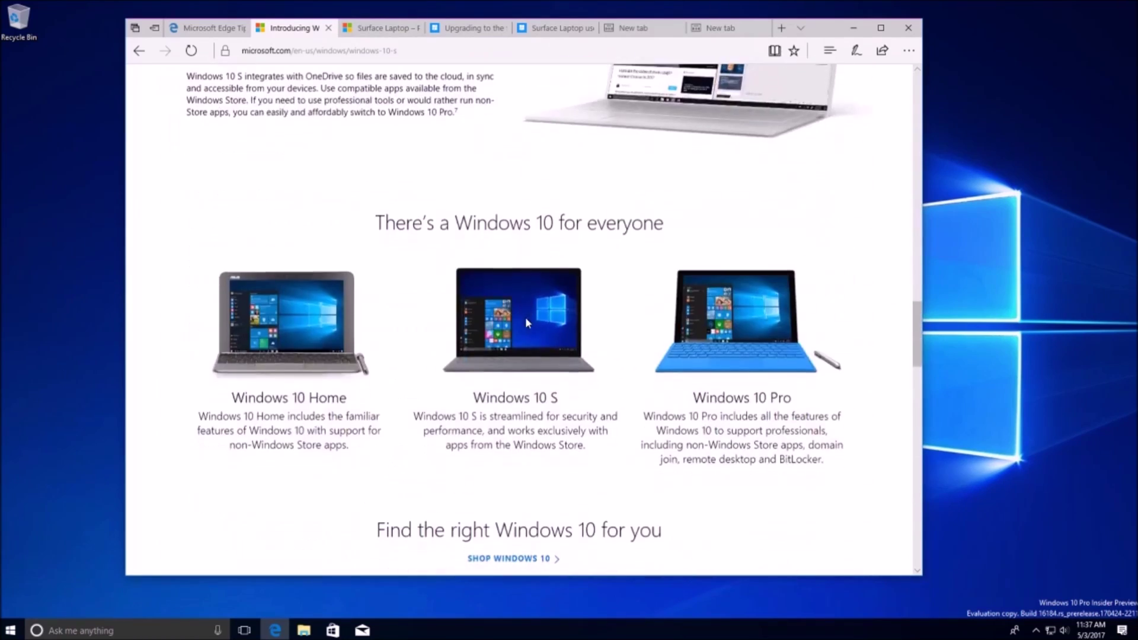
scroll(826, 110, "up", 6)
scroll(826, 111, "up", 1)
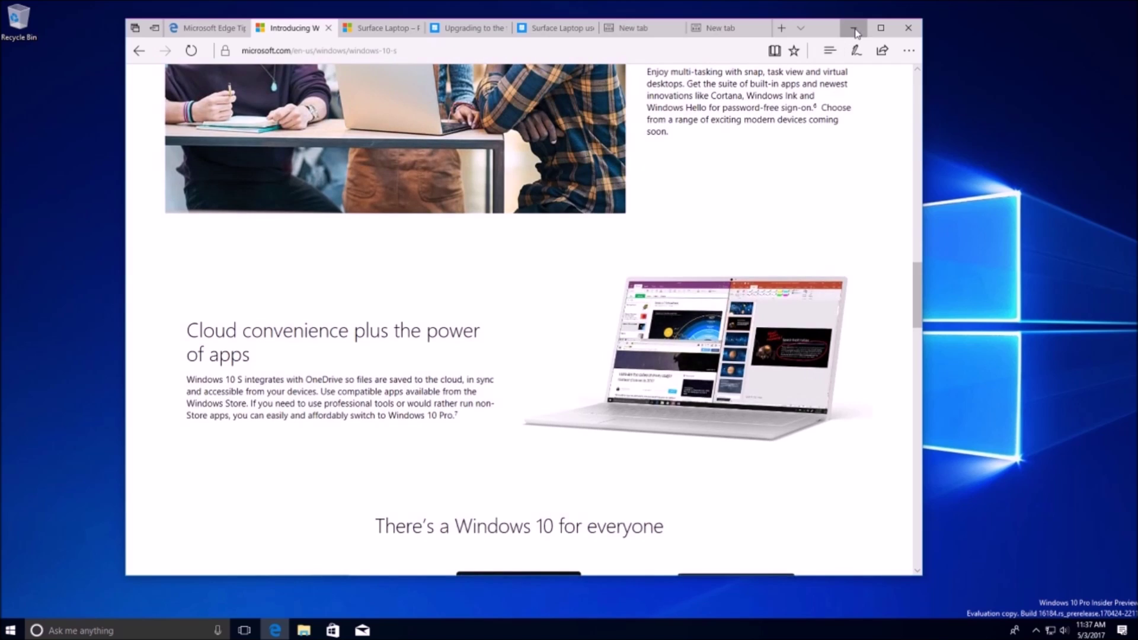
left_click(853, 29)
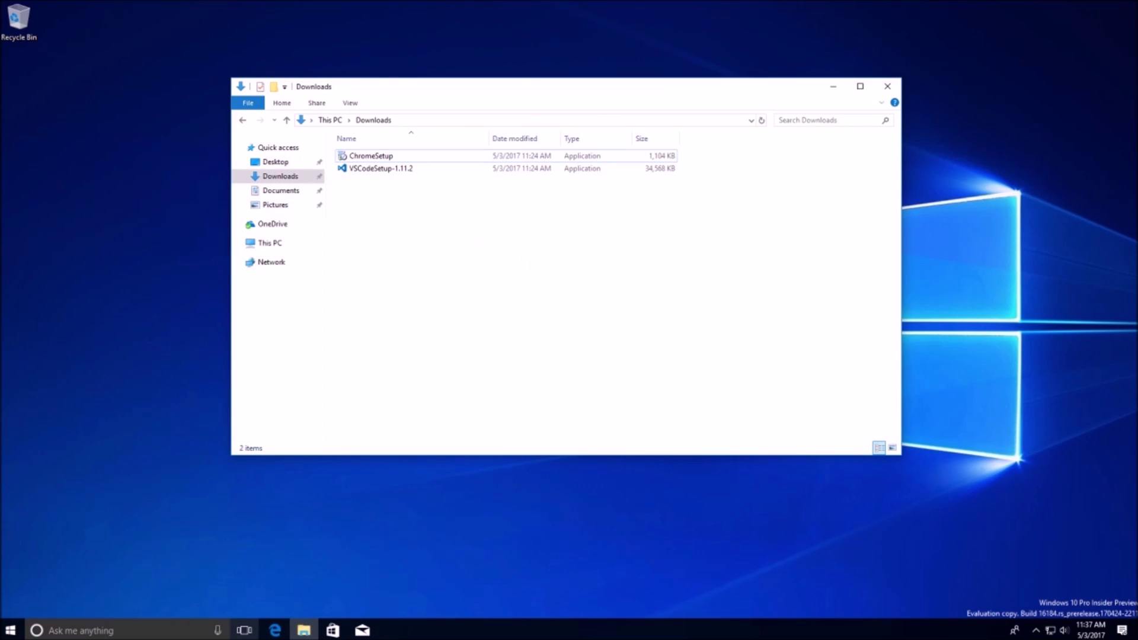
Search the Store for 'office' (452 apps, 40 games), then bring Edge to the front
left_click(17, 635)
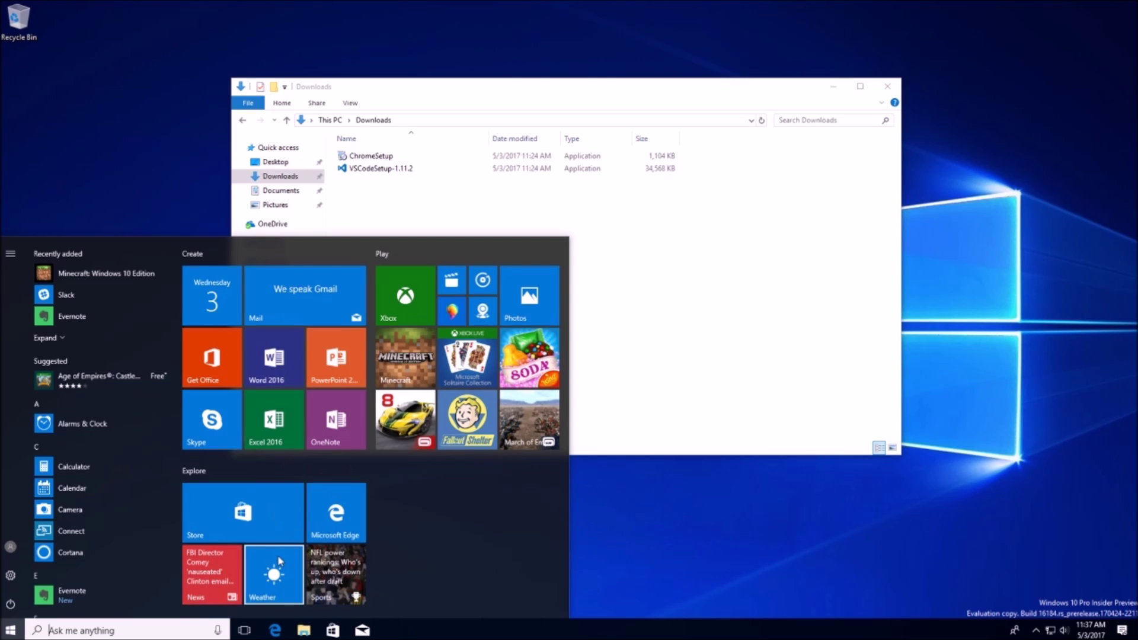
left_click(255, 519)
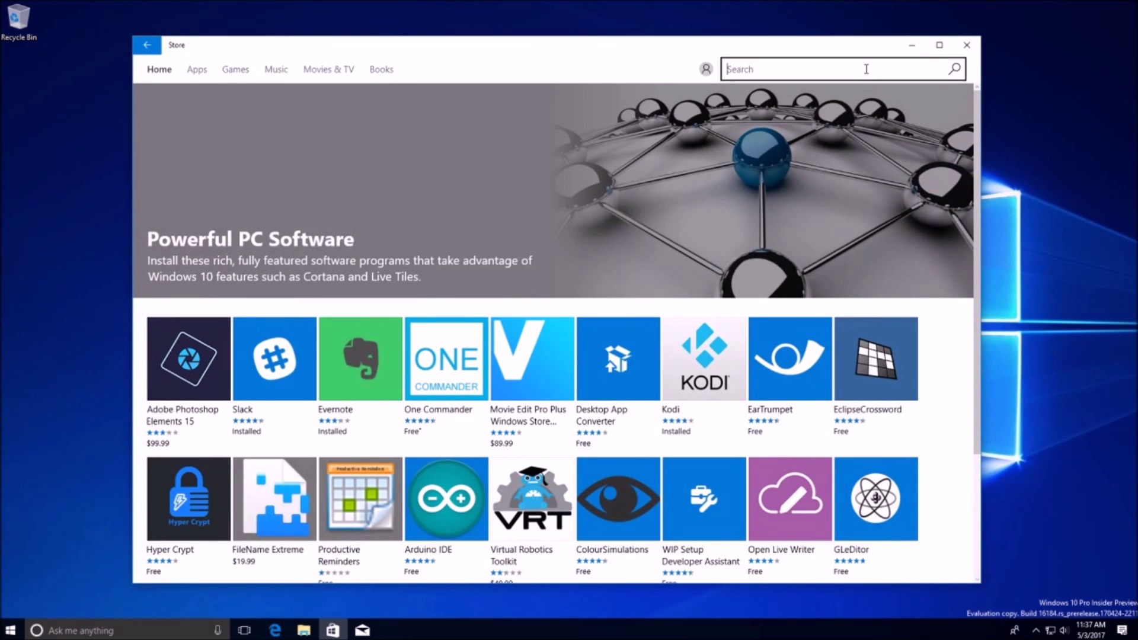
left_click(866, 69)
type("office")
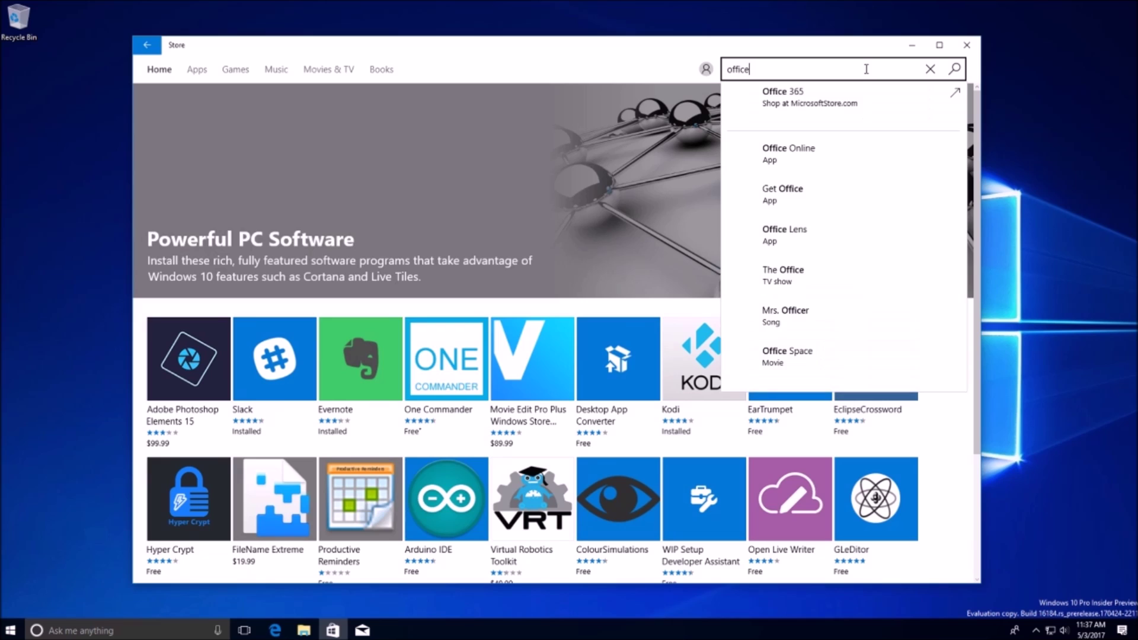
key("Return")
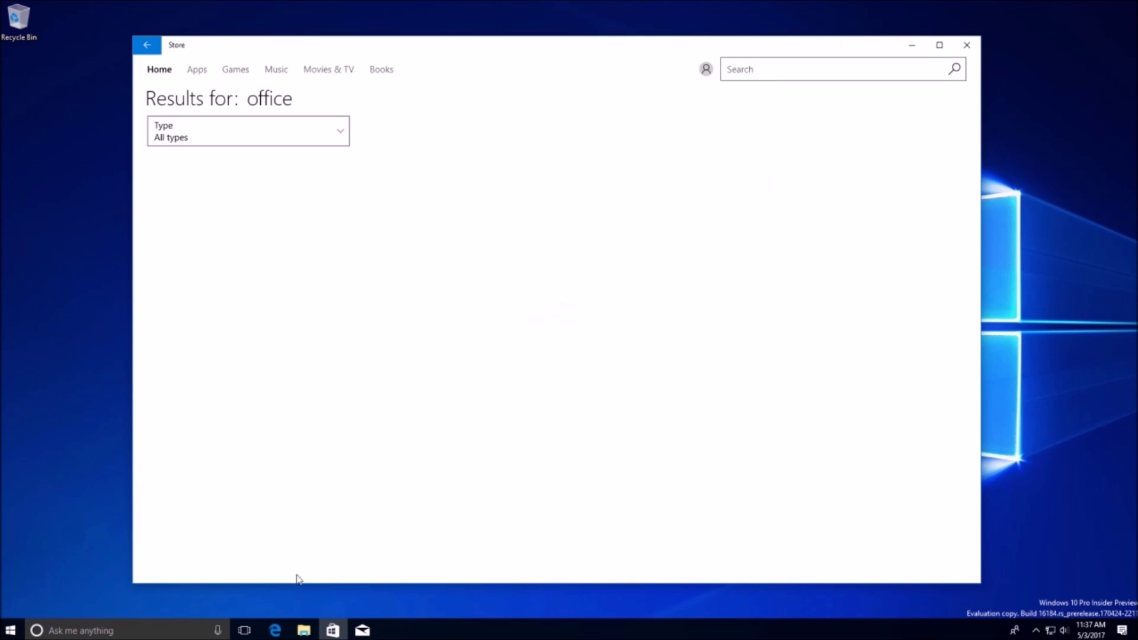
mouse_move(279, 633)
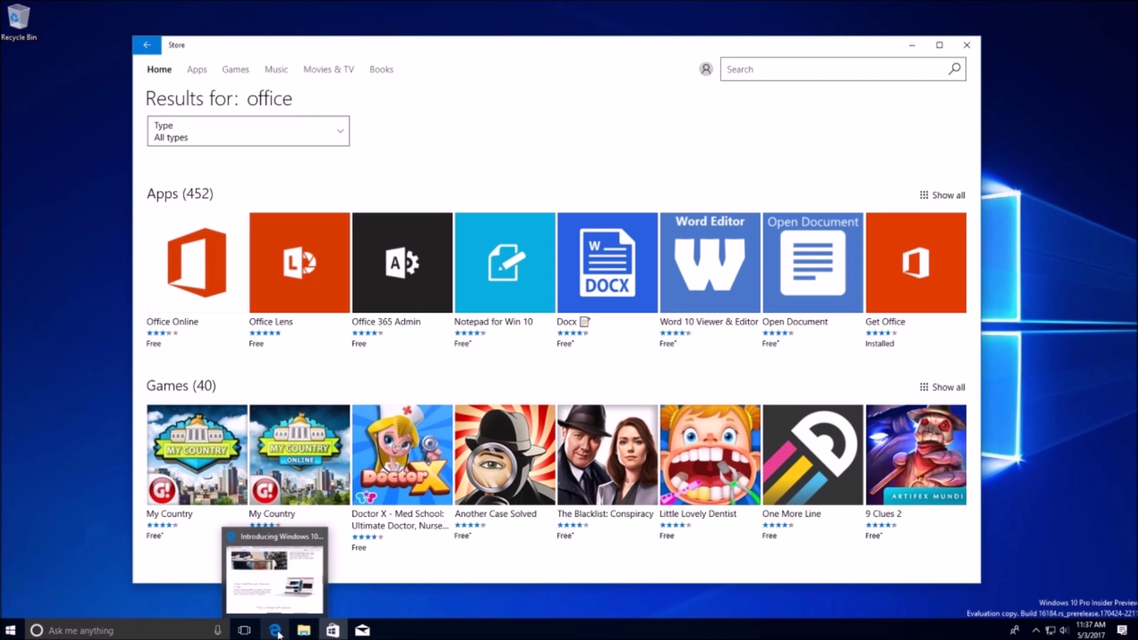
left_click(275, 569)
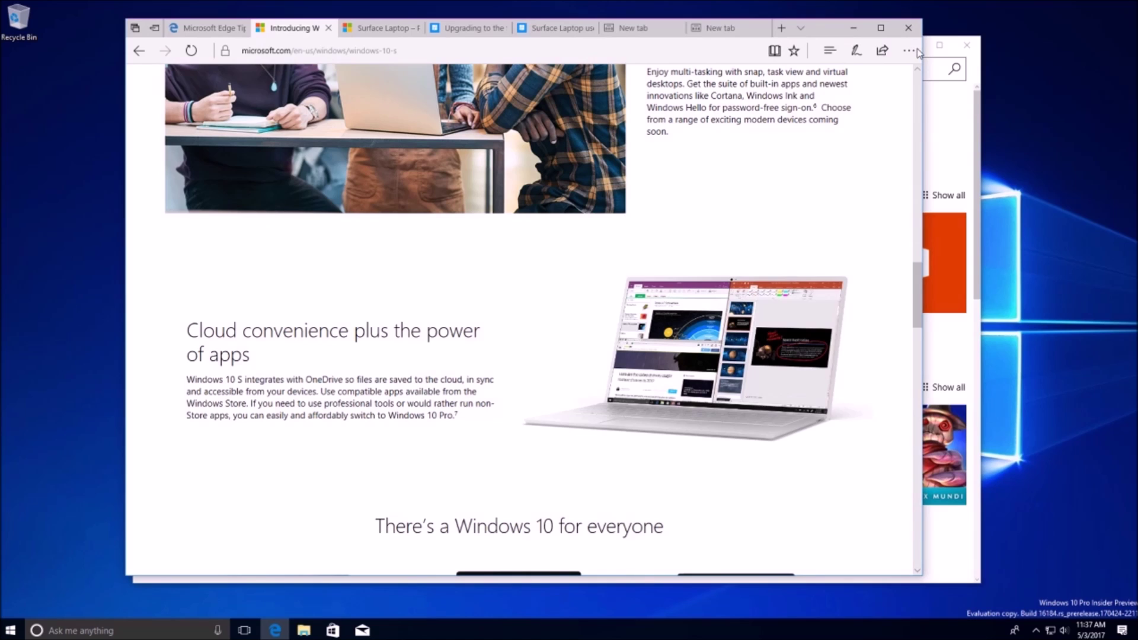
Browse Edge's Settings pane, then launch Windows Settings from the Start menu
left_click(913, 51)
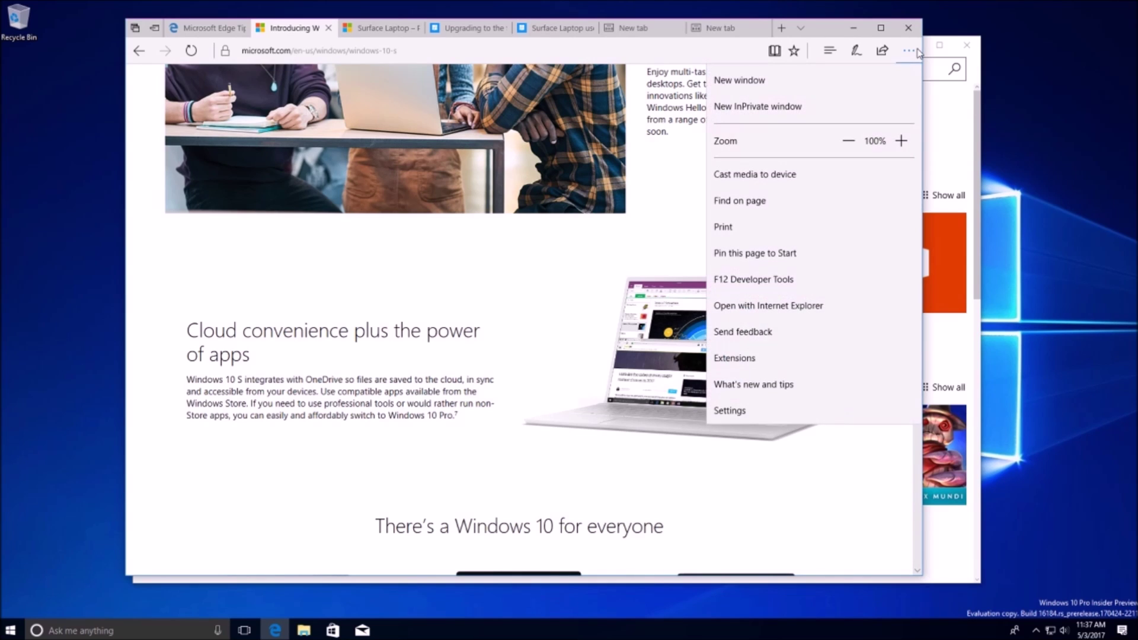
left_click(744, 410)
scroll(755, 225, "down", 2)
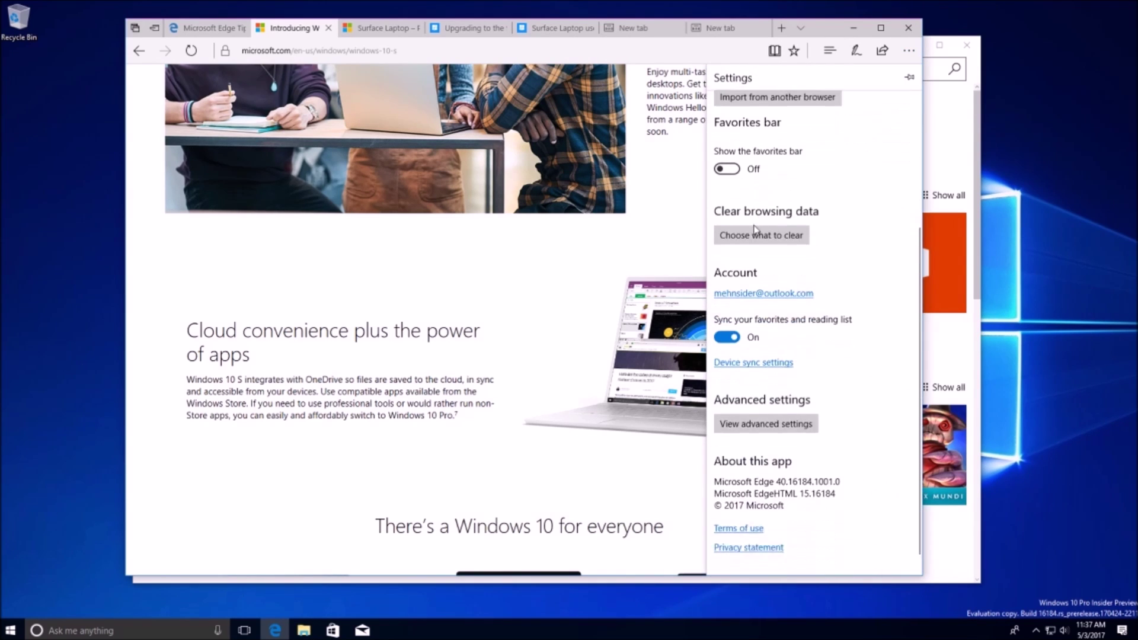
scroll(755, 230, "down", 1)
scroll(755, 230, "up", 3)
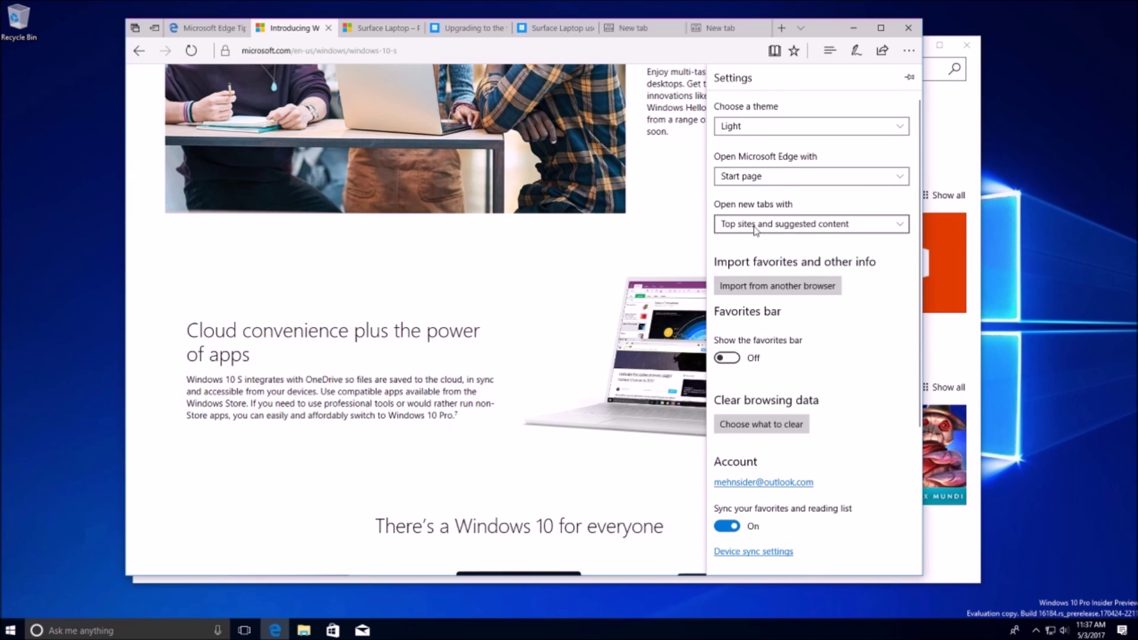
scroll(755, 230, "down", 4)
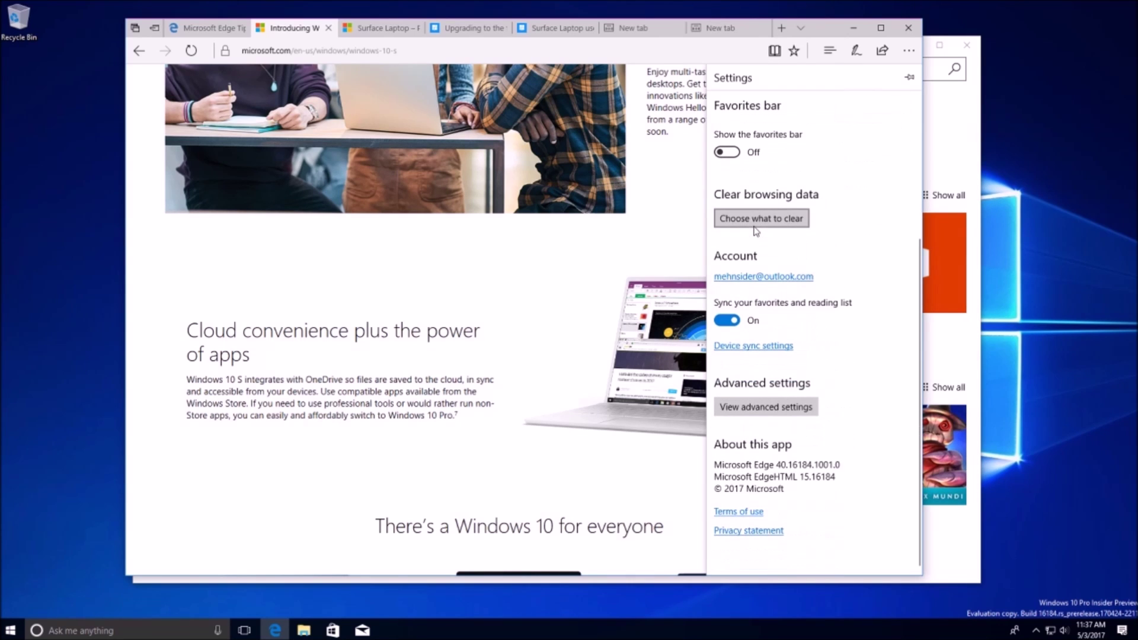
left_click(17, 630)
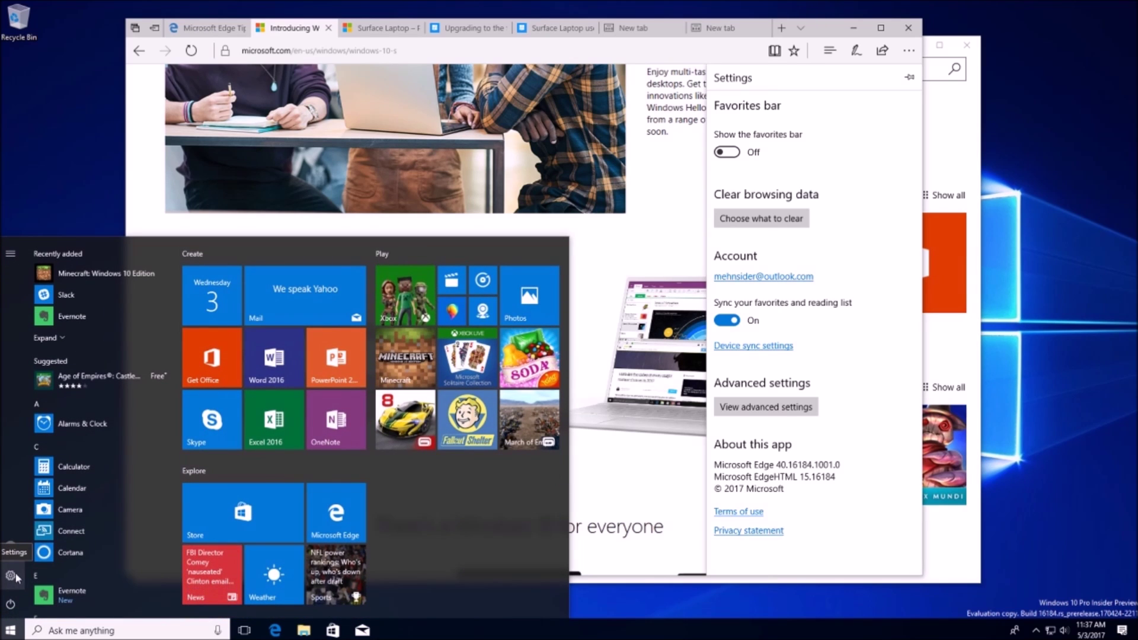
left_click(10, 576)
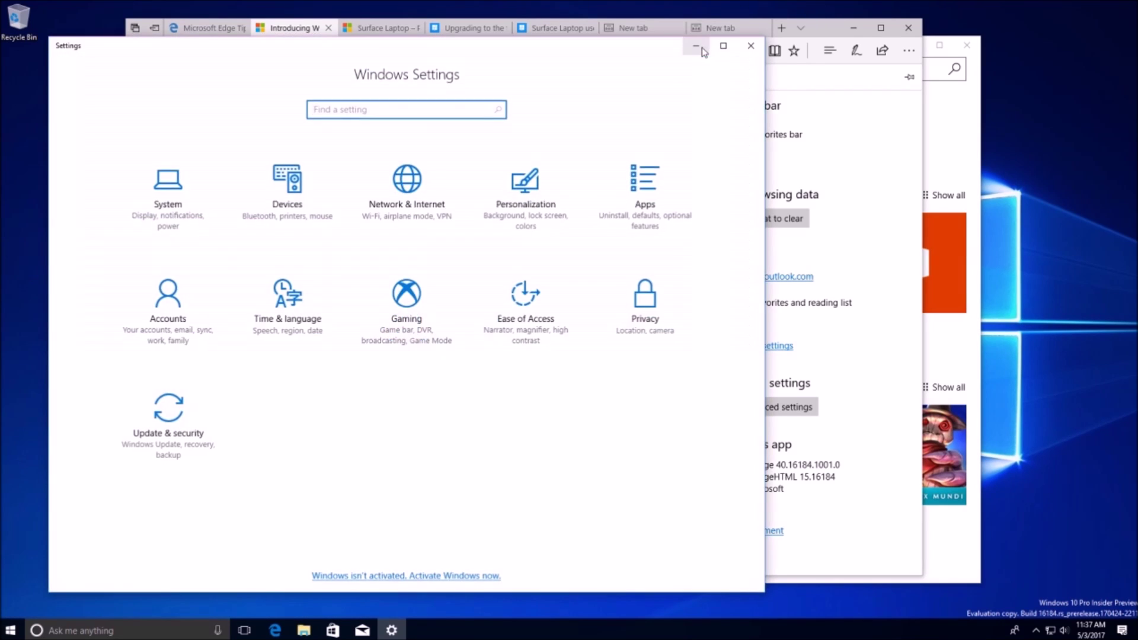
Browse System and then Apps > Default apps in Settings, then minimise Settings
left_click(149, 204)
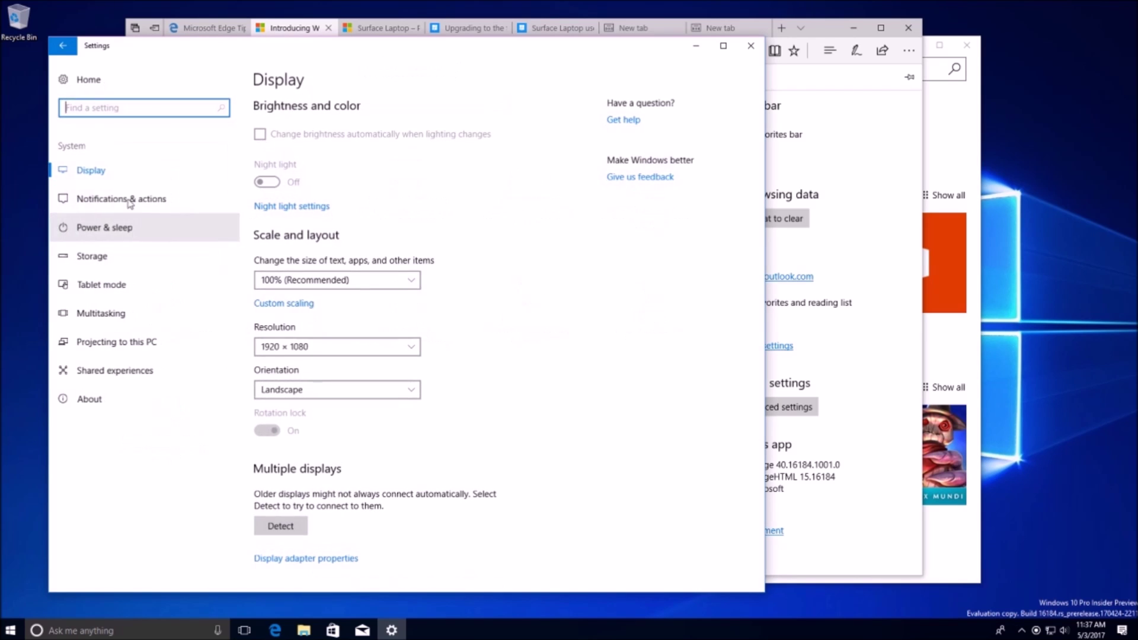
left_click(94, 79)
left_click(641, 196)
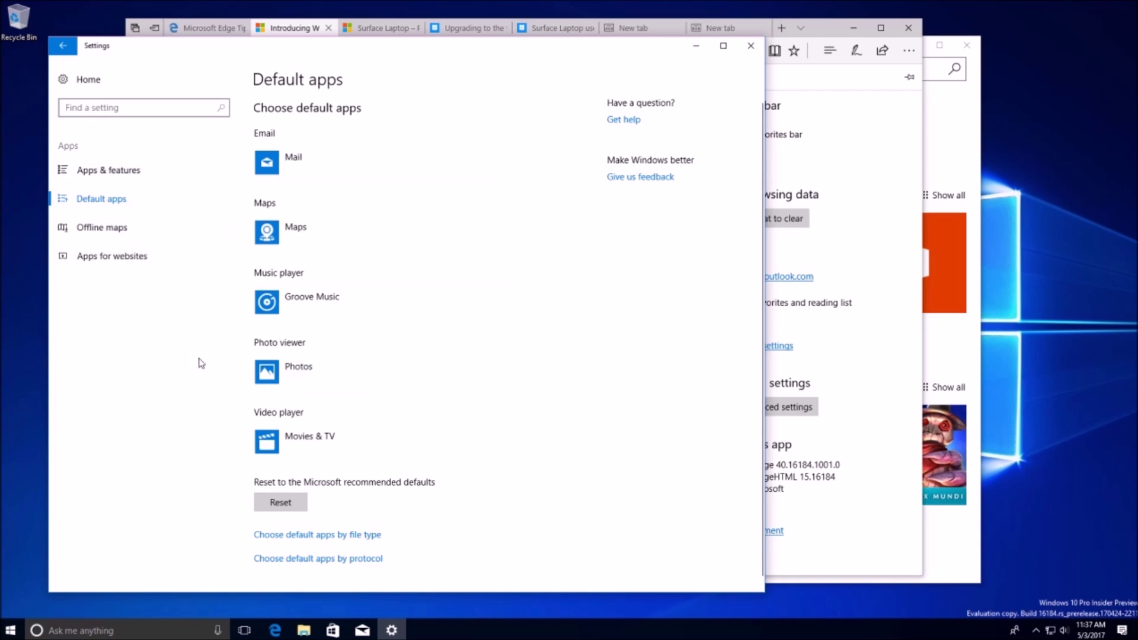
left_click(696, 46)
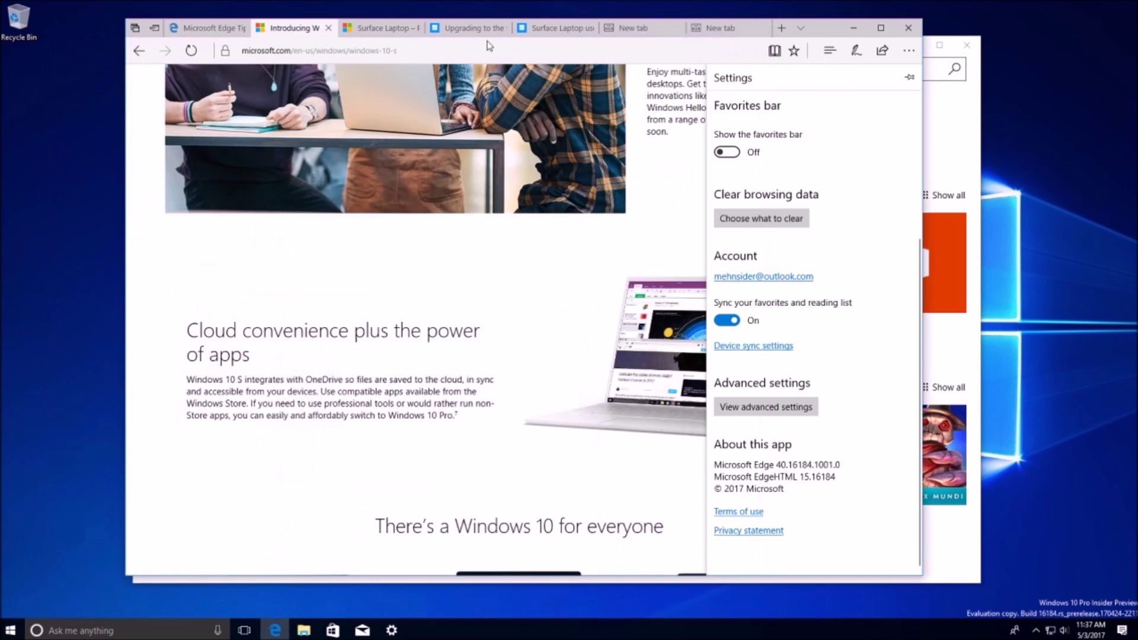
Run Bing searches for 'mspower' from Edge's address bar and 'windows 10 s' from taskbar search
left_click(473, 57)
type("mspoweruser")
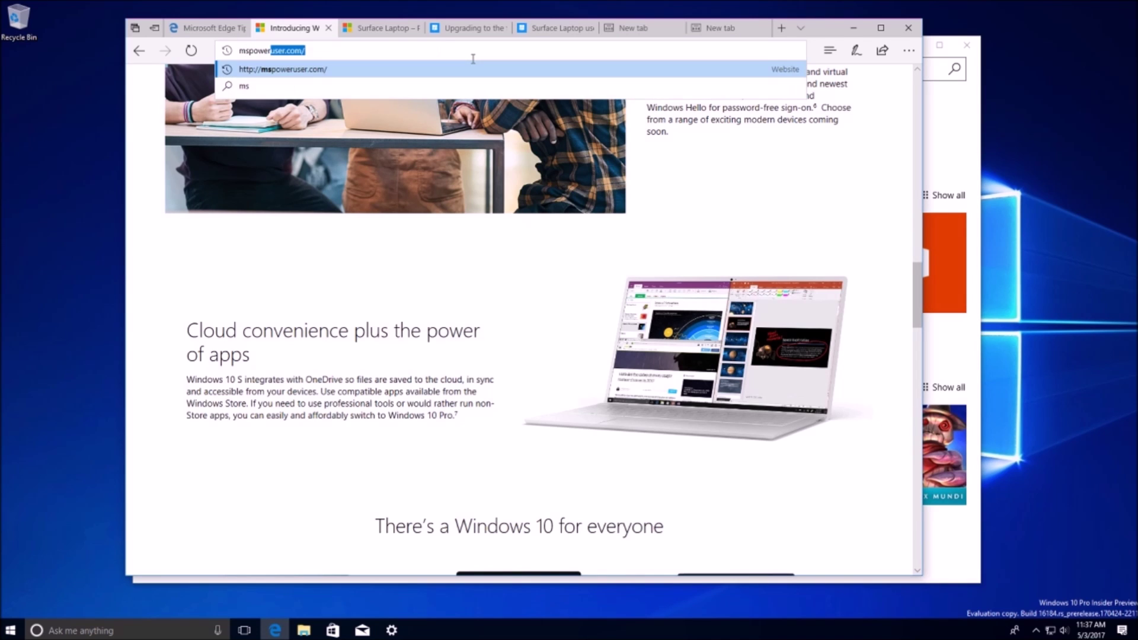
key("Return")
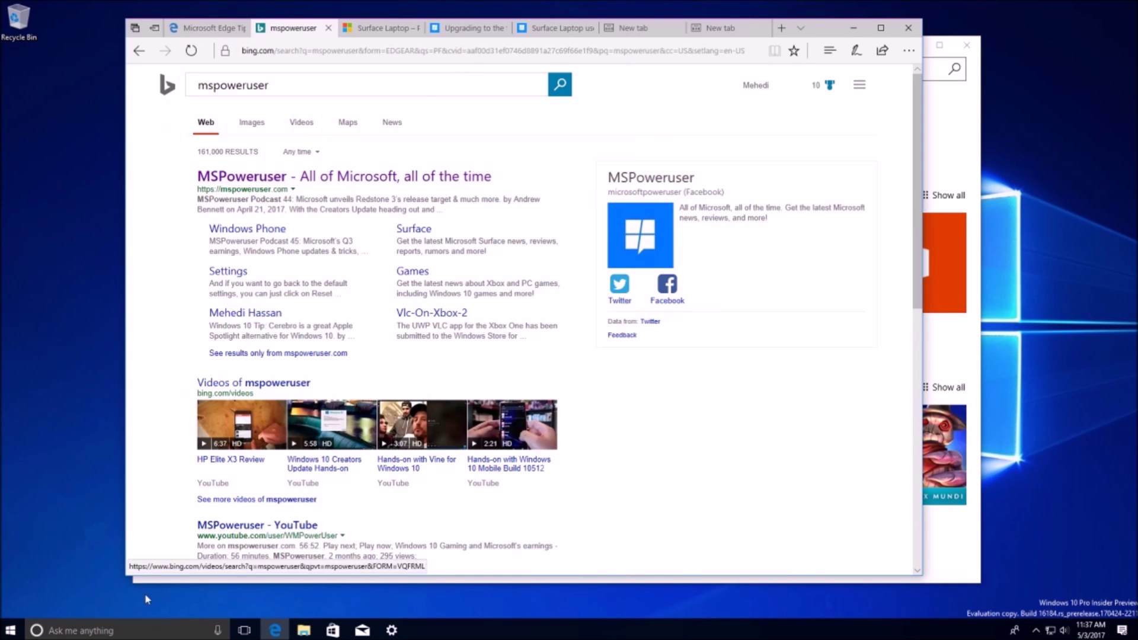
left_click(113, 633)
type("windows 10 s")
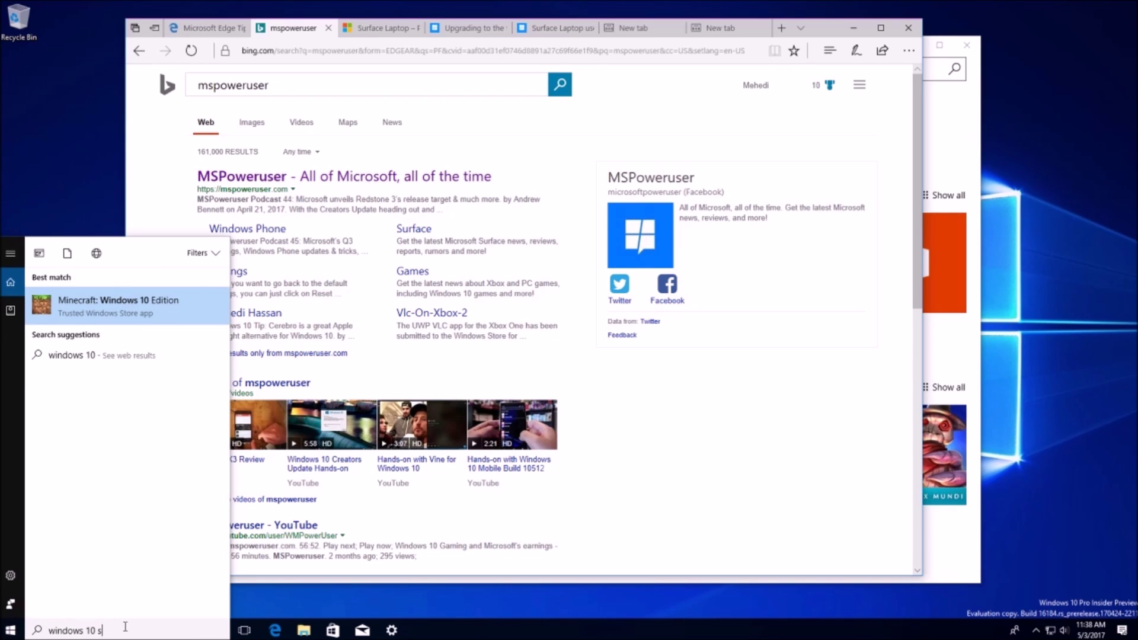
key("Escape")
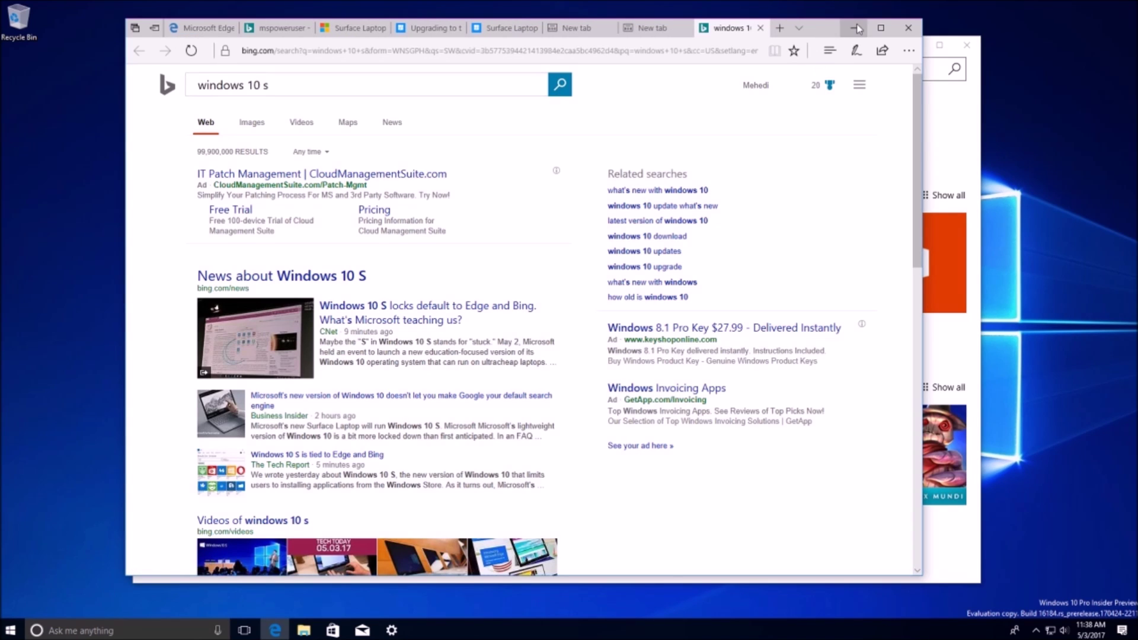
Minimise Edge, the Store (after switching it to Apps) and the Downloads folder
left_click(858, 29)
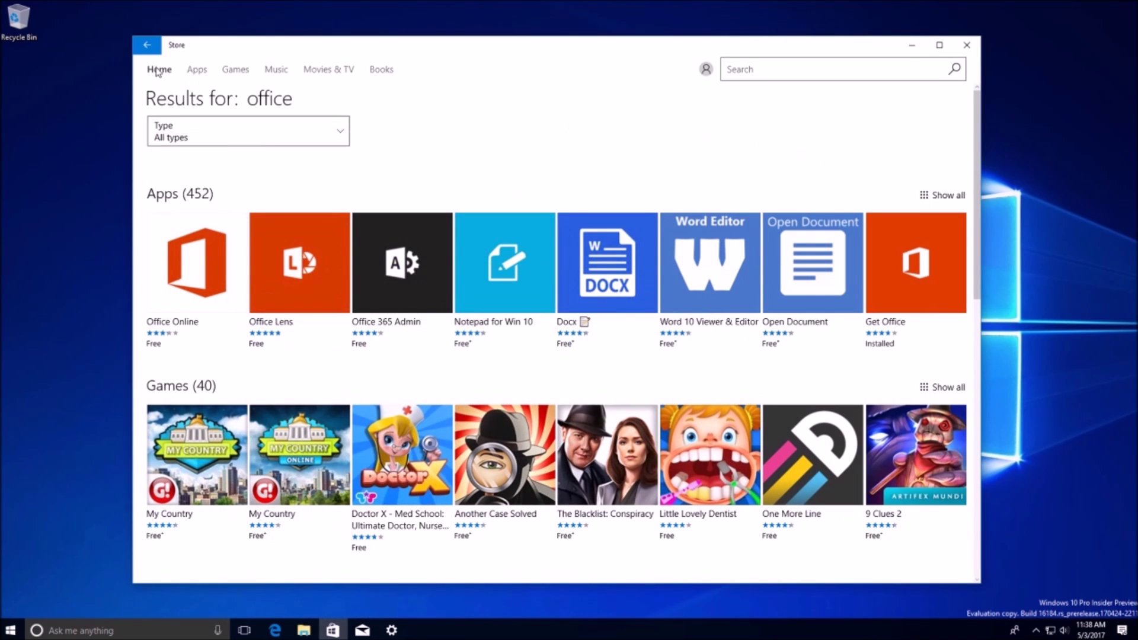
left_click(198, 70)
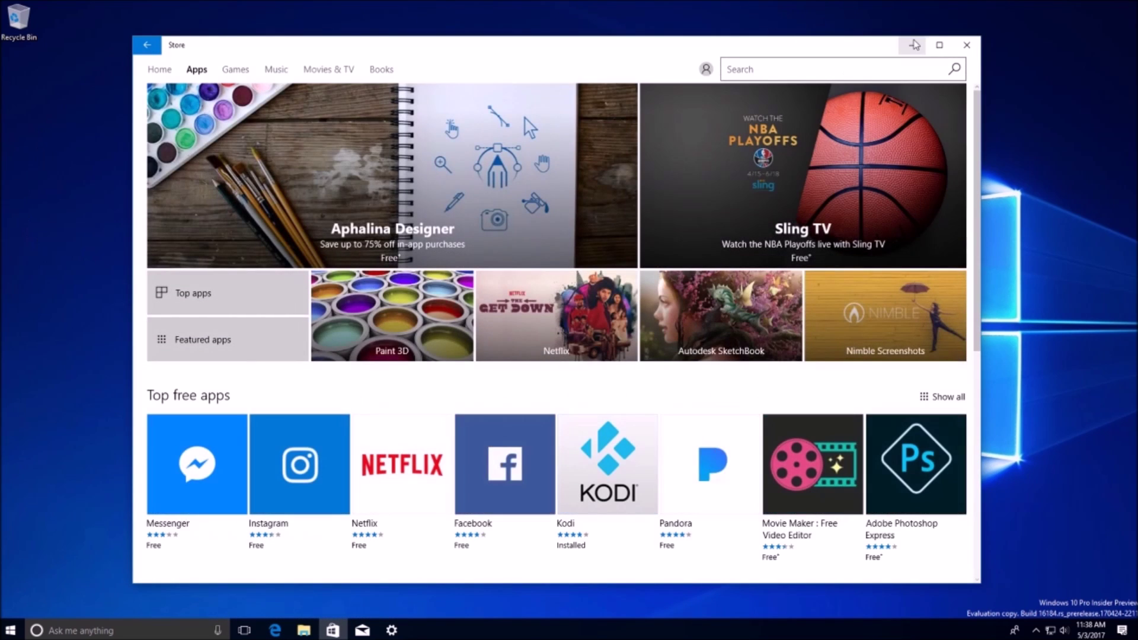
left_click(908, 49)
left_click(834, 87)
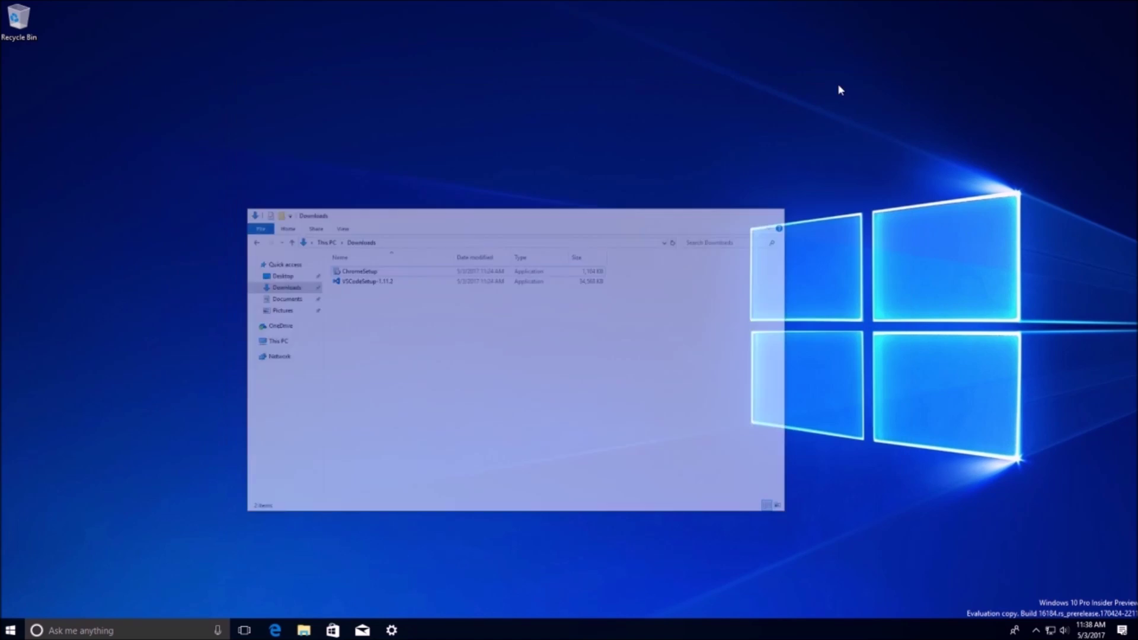
Restore Edge, view the mspoweruser.com homepage in the Upgrading tab, and lower volume to 10
left_click(275, 630)
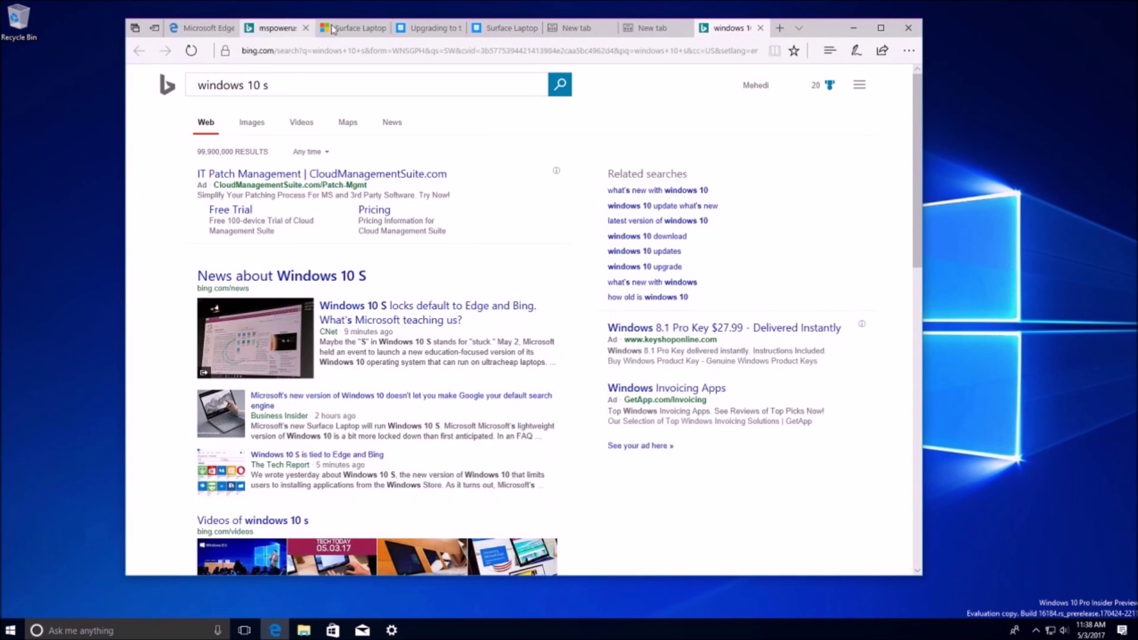
left_click(430, 28)
scroll(308, 145, "up", 10)
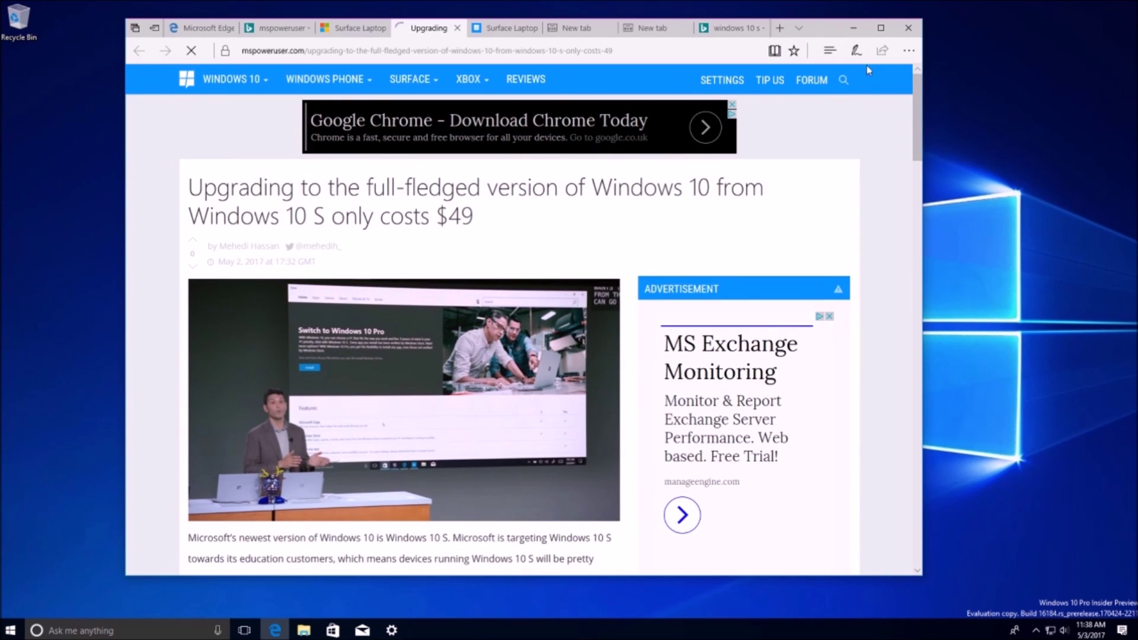
scroll(482, 272, "down", 3)
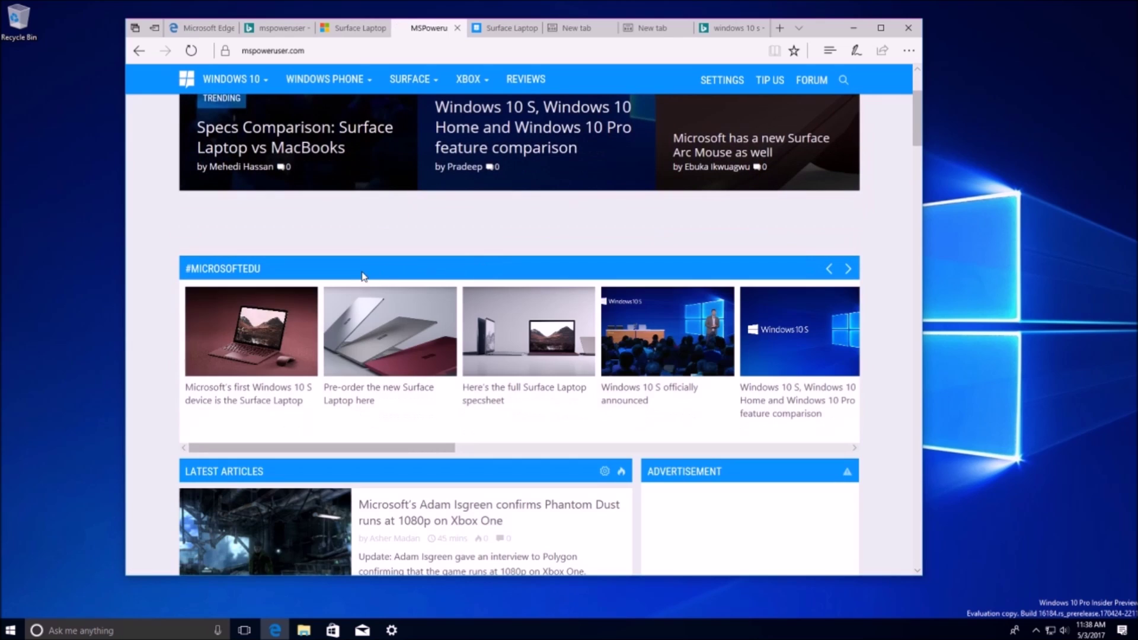
key("XF86AudioLowerVolume")
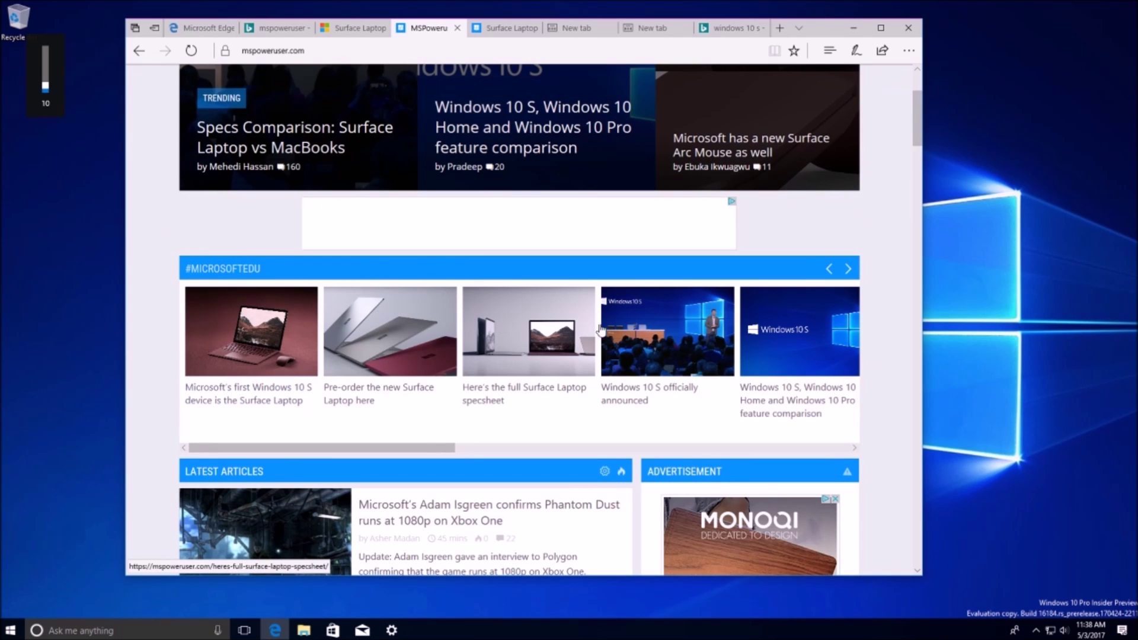